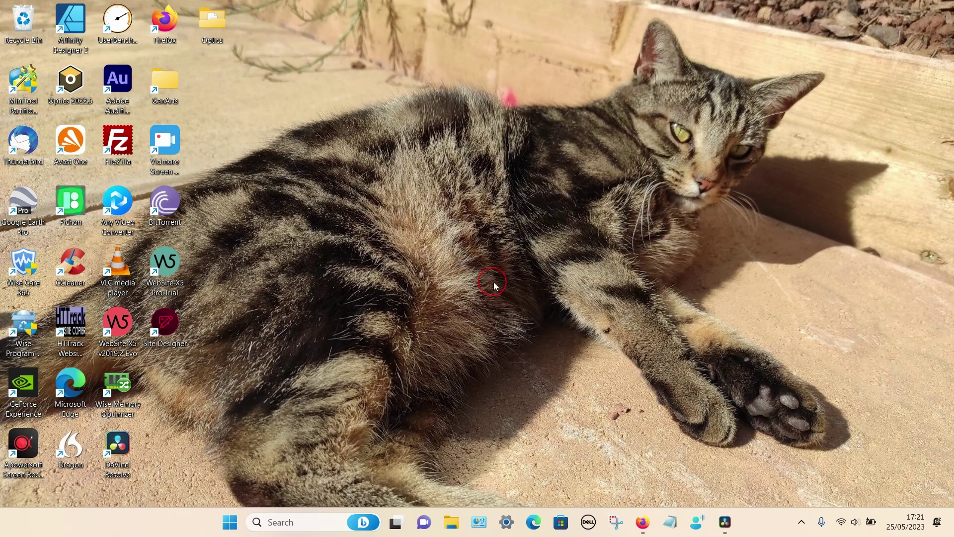
left_click(729, 526)
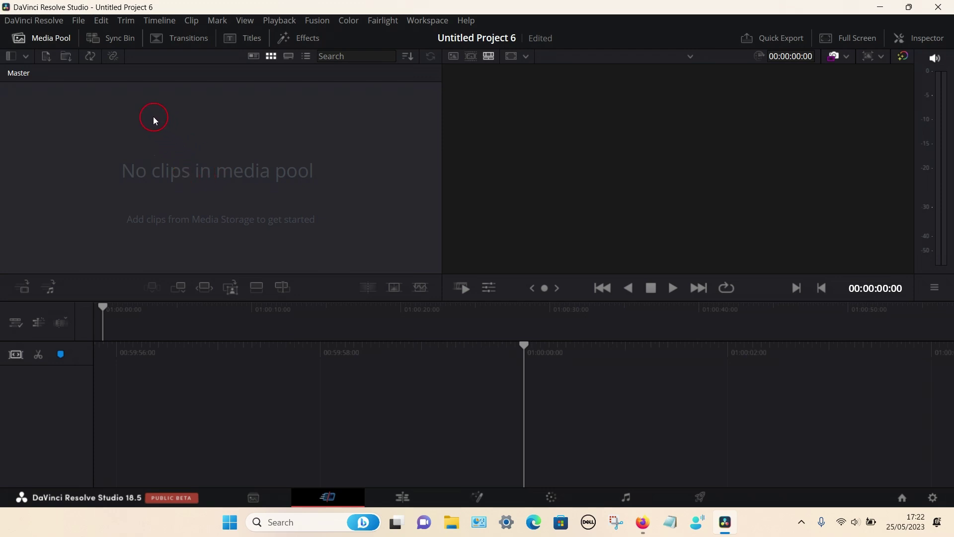
Step: Import the Videos > N_VIDEO folder into the media pool, keeping the project frame rate unchanged
left_click(46, 57)
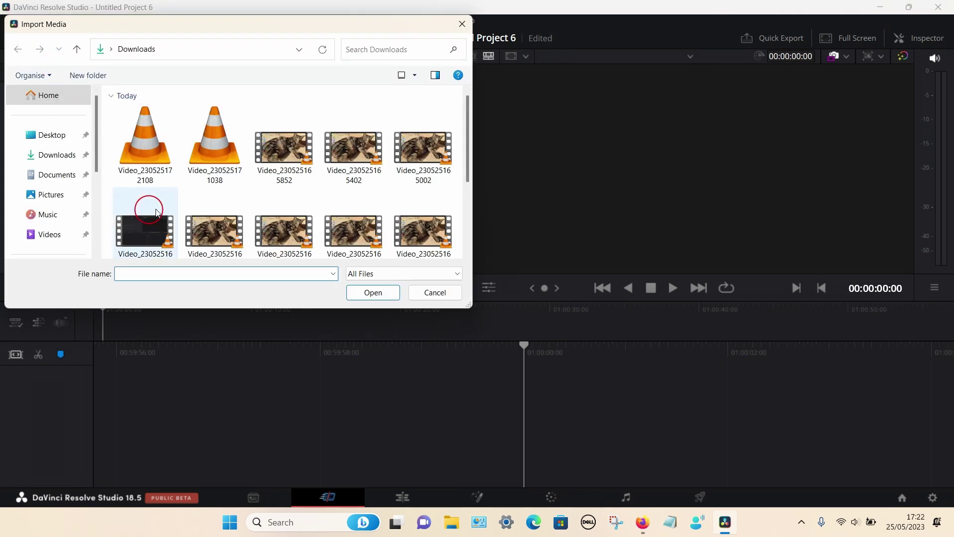
left_click(463, 24)
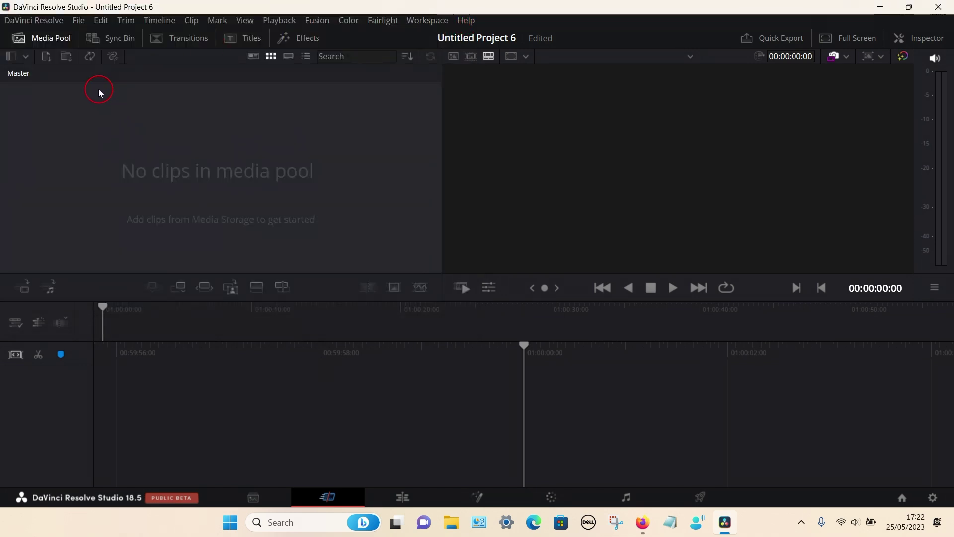
left_click(66, 56)
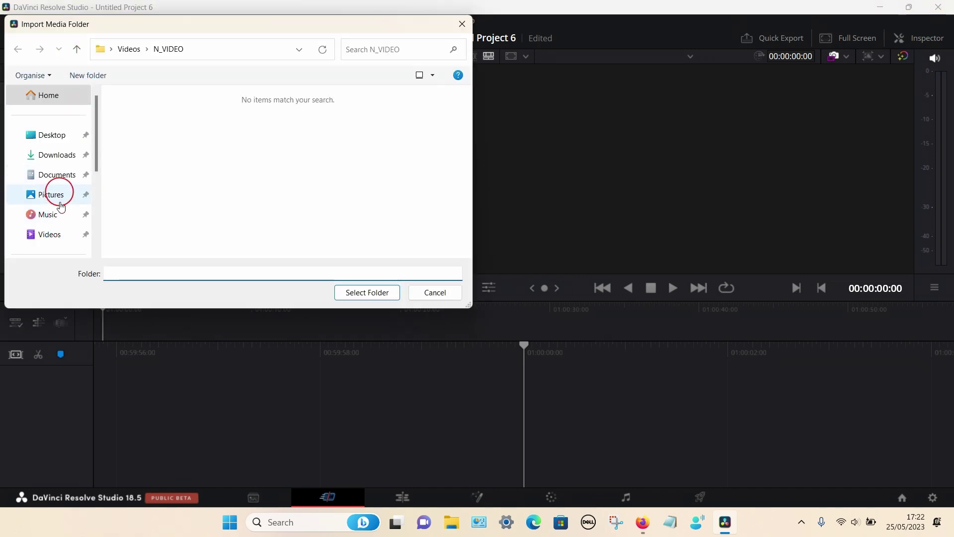
left_click(50, 234)
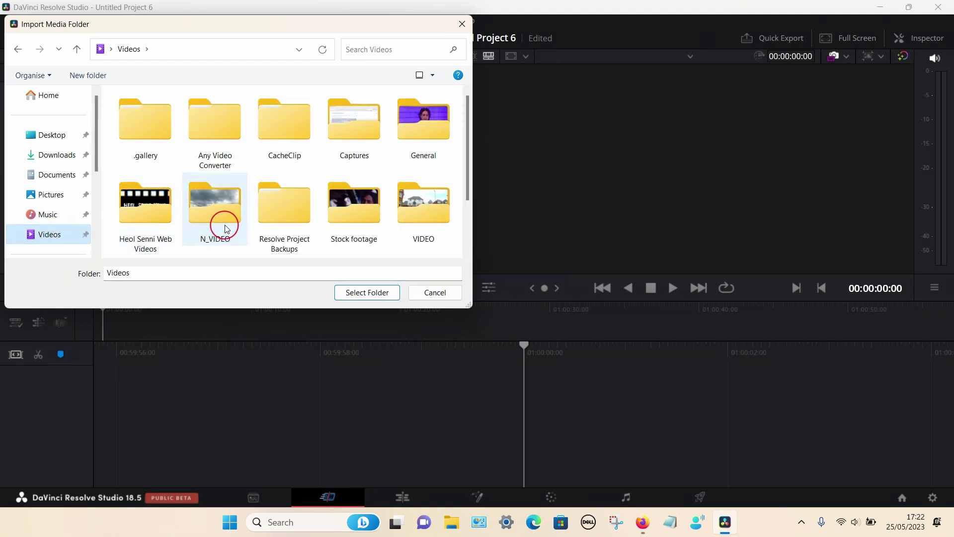
left_click(214, 211)
double_click(215, 212)
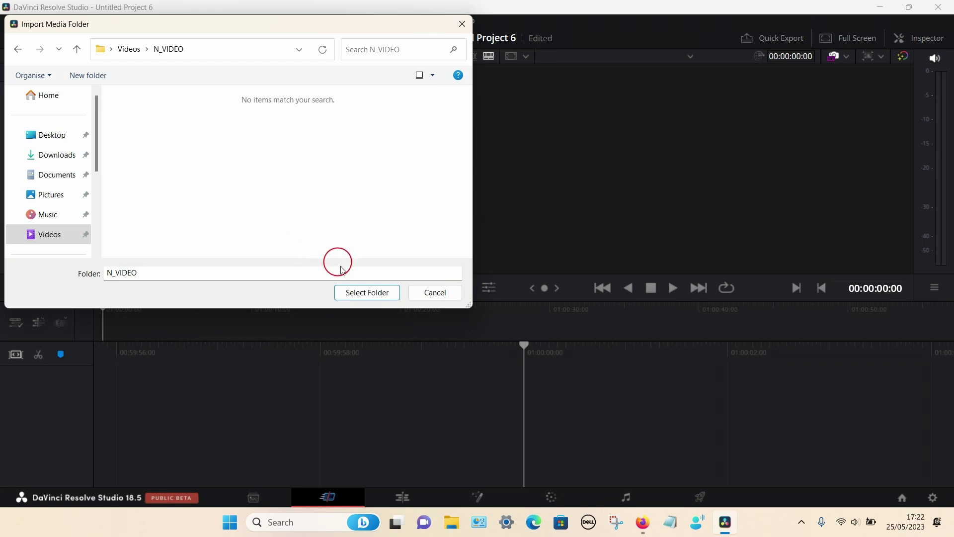
left_click(368, 293)
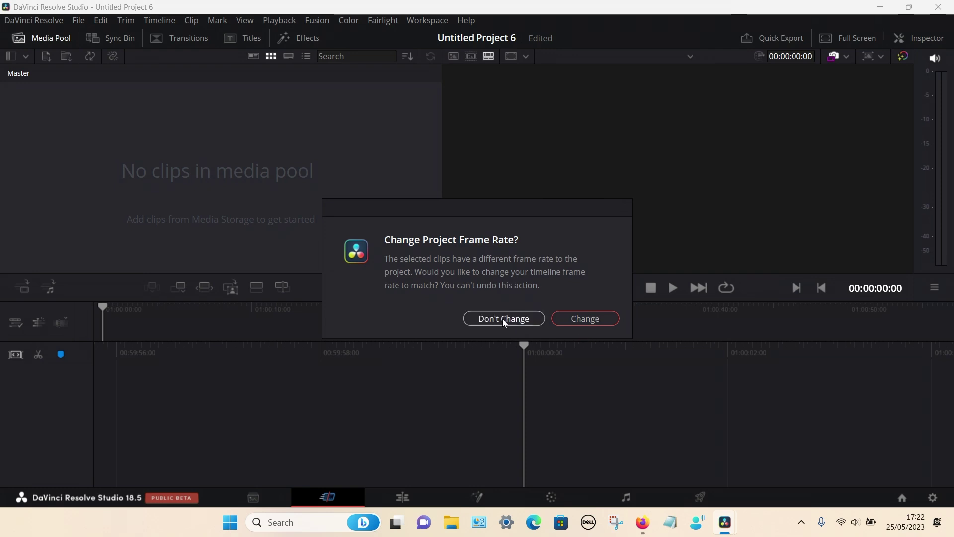
left_click(586, 320)
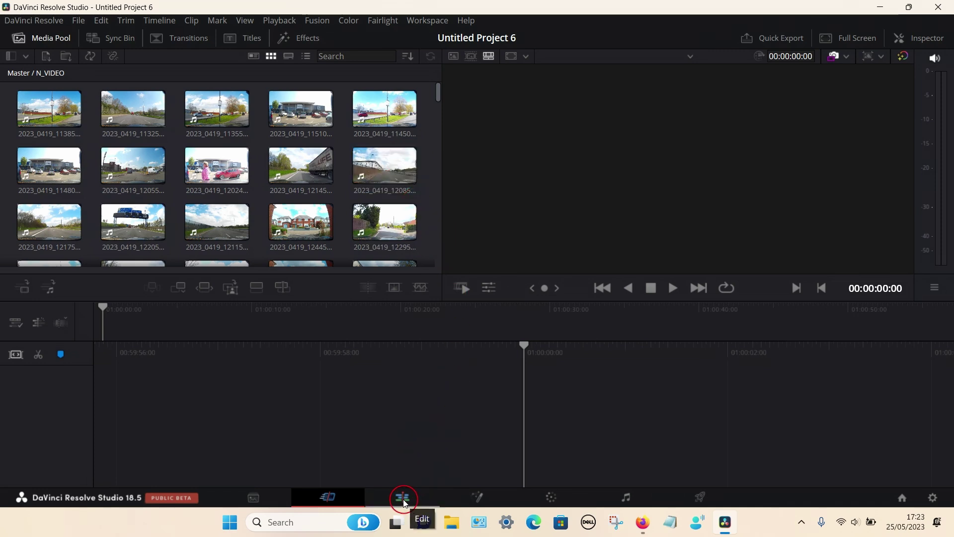
Step: Switch to the Edit page and narrow the media pool so the viewer is wider
left_click(404, 500)
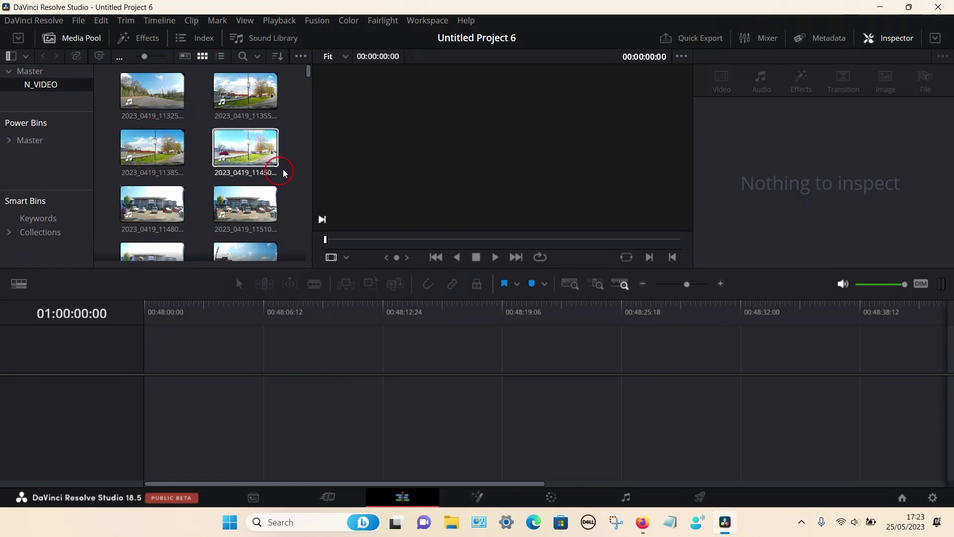
left_click_drag(311, 149, 330, 156)
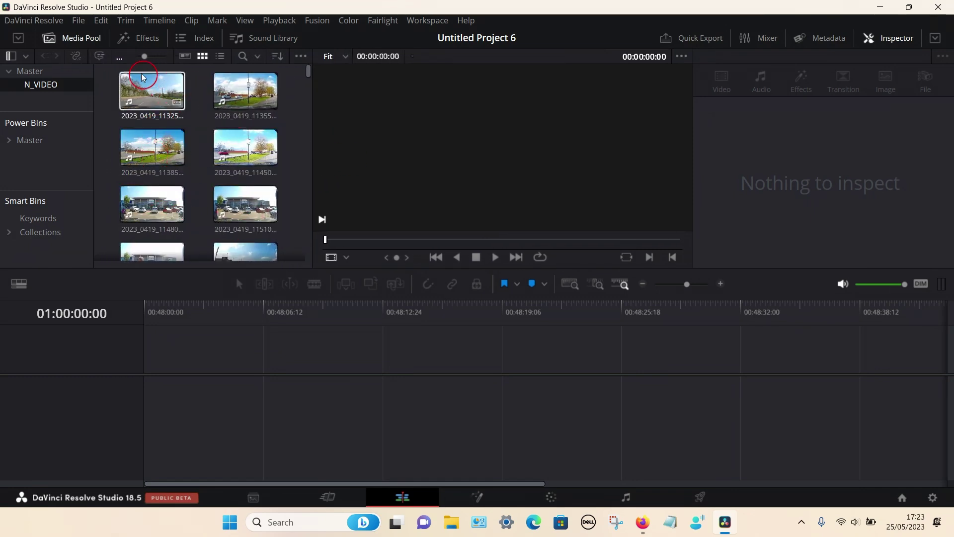
left_click(132, 37)
left_click(81, 38)
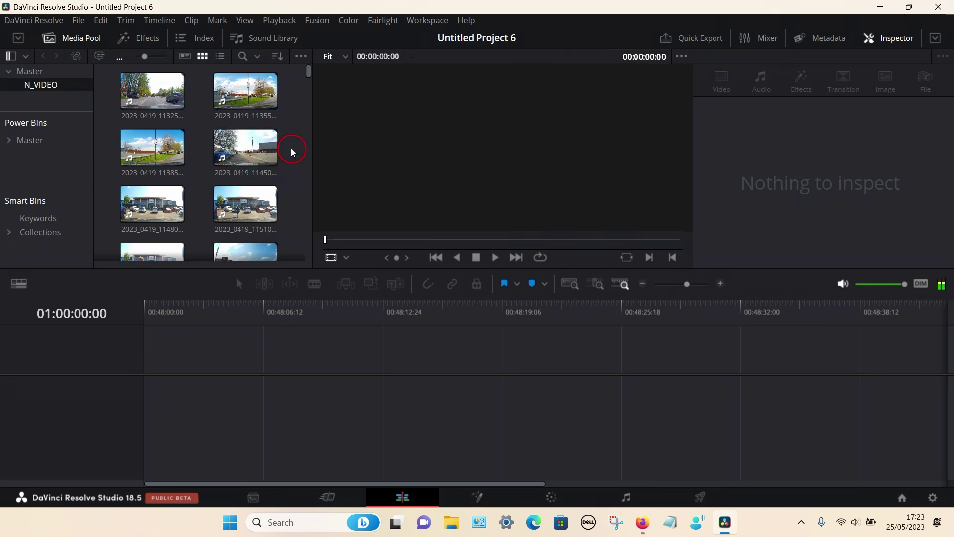
Step: Scroll through the N_VIDEO bin's dash cam clips
scroll(291, 150, "down", 5)
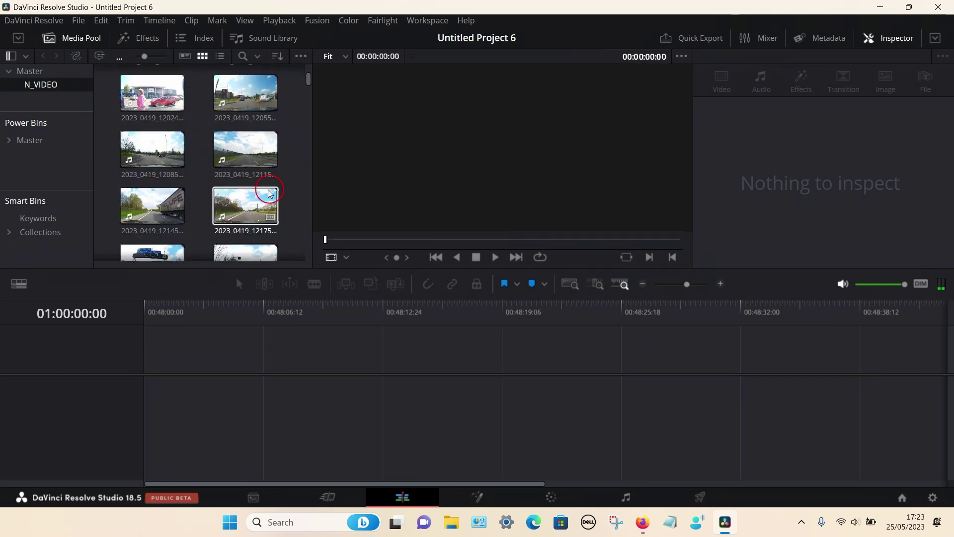
scroll(241, 204, "down", 1)
scroll(194, 209, "up", 2)
scroll(193, 199, "up", 2)
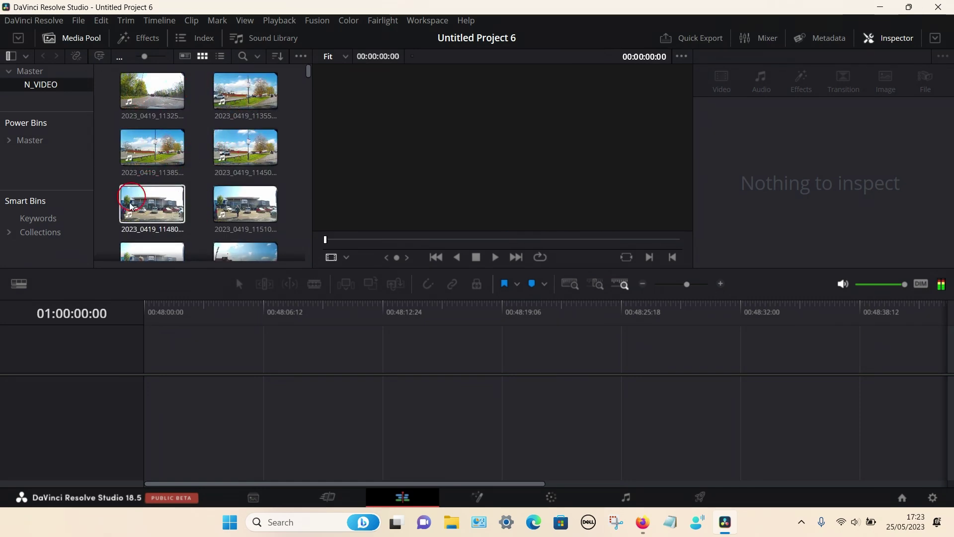
scroll(144, 199, "down", 2)
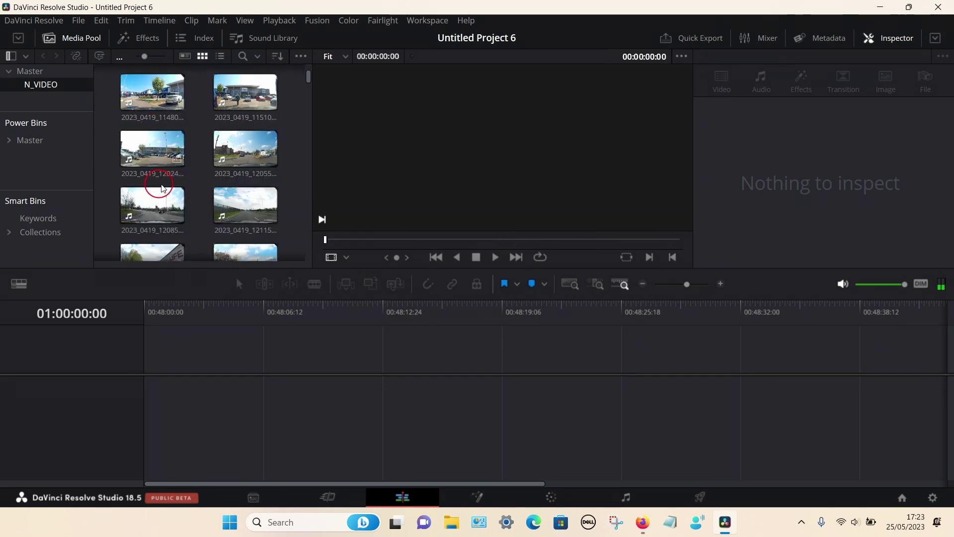
scroll(170, 189, "down", 1)
scroll(181, 192, "down", 1)
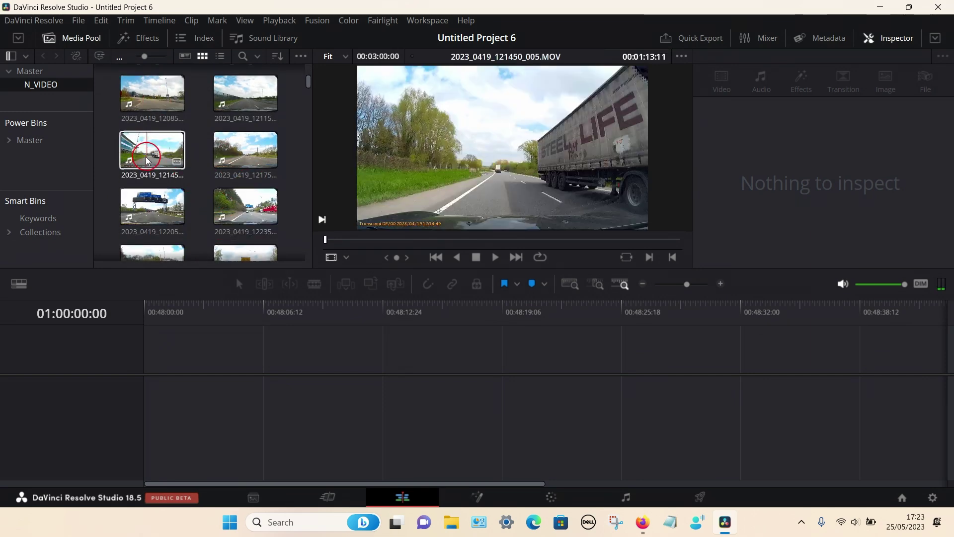
Step: Add clip 2023_0419_121450_005 to the timeline and unlink its video from its audio
left_click_drag(147, 160, 151, 405)
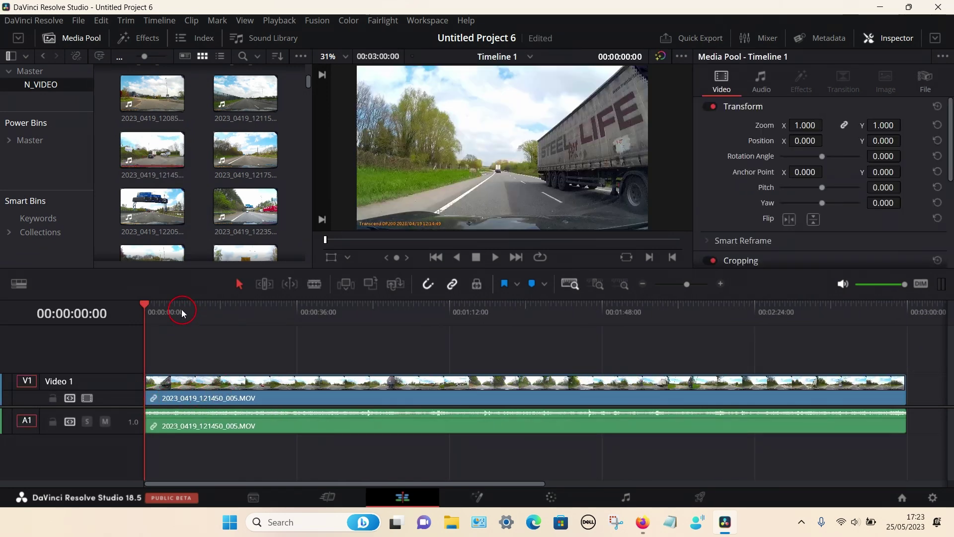
left_click_drag(183, 311, 147, 323)
left_click(182, 396)
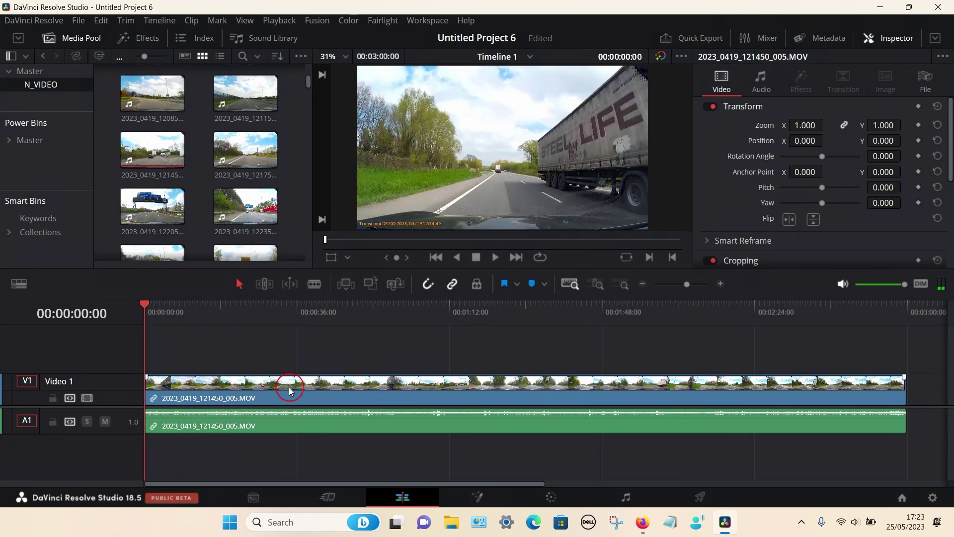
left_click(274, 428)
left_click(318, 392)
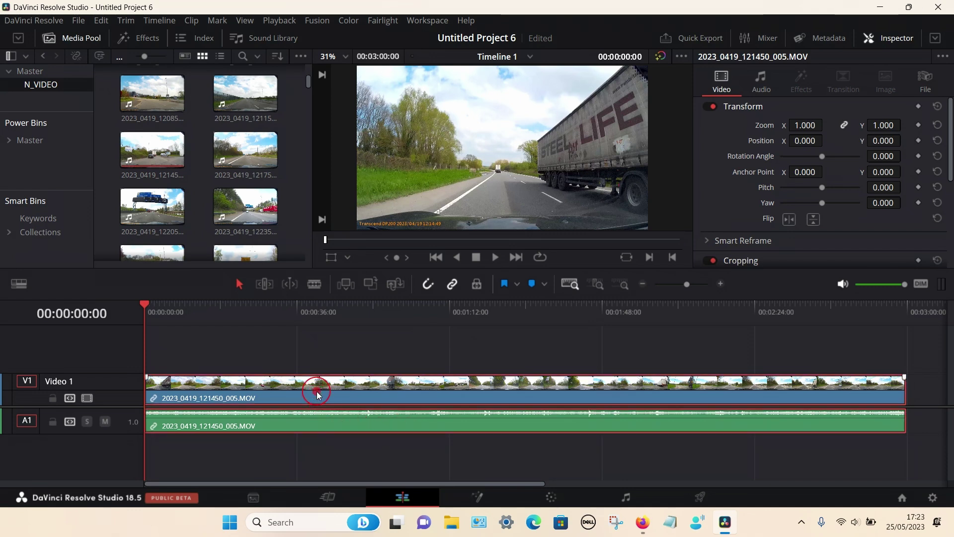
right_click(340, 391)
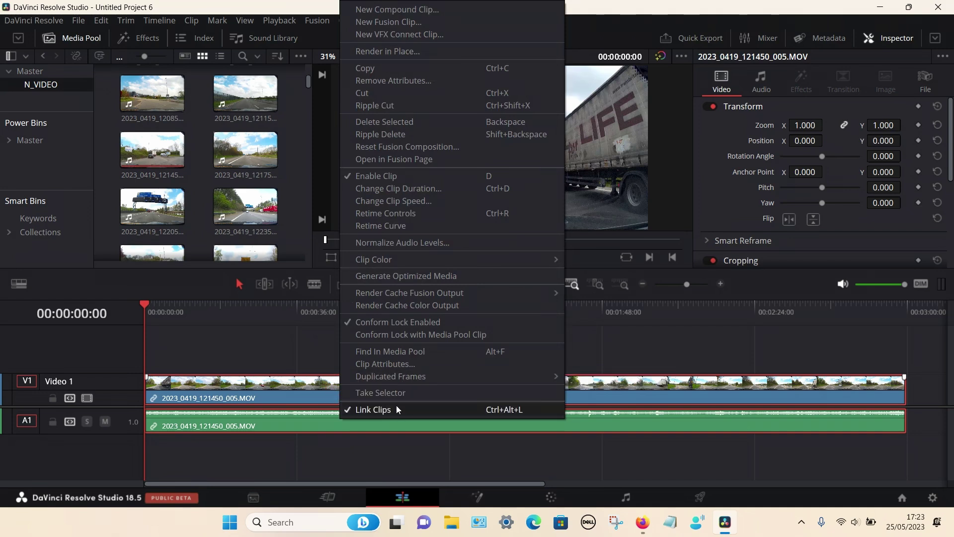
left_click(455, 409)
left_click(421, 455)
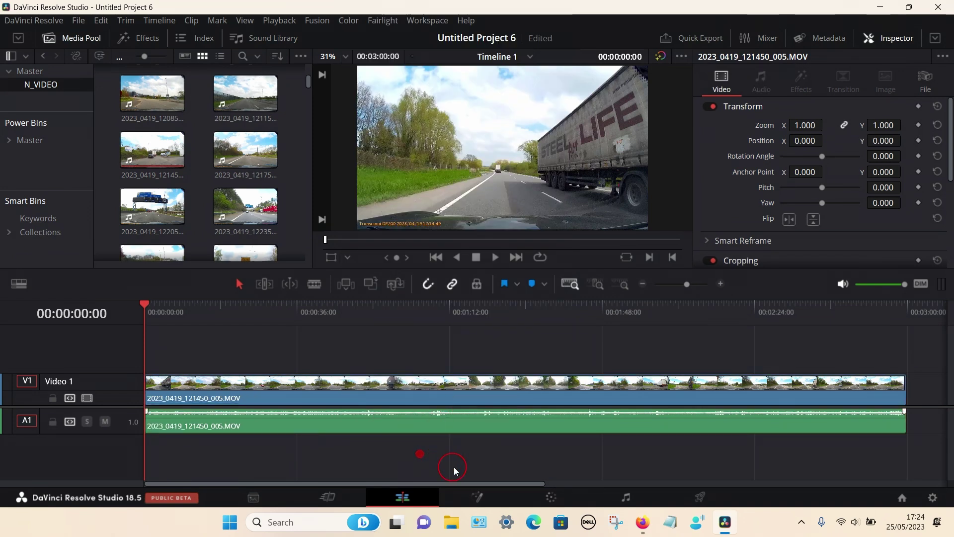
Step: Delete the clip's audio from A1 and its video from V1, emptying the timeline
left_click(348, 388)
left_click(374, 420)
left_click(373, 395)
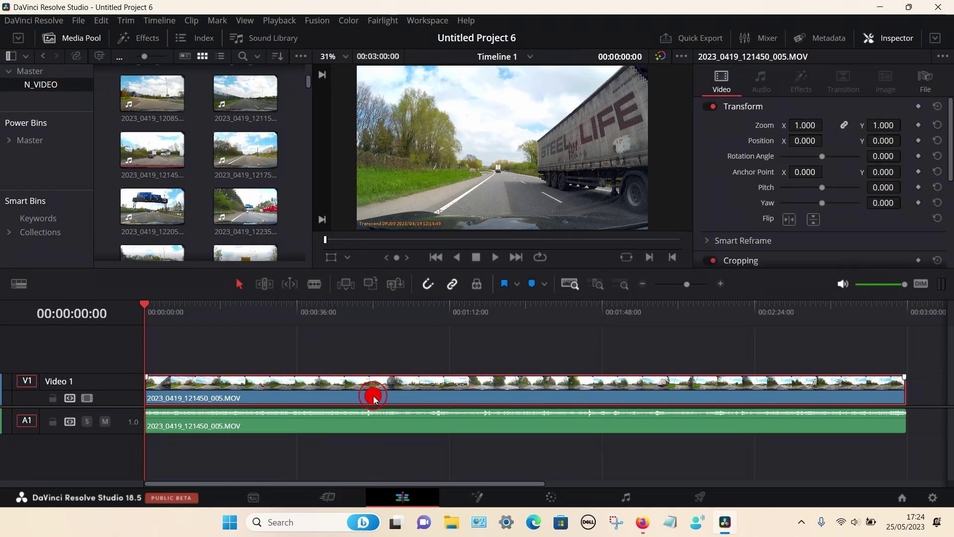
left_click(410, 422)
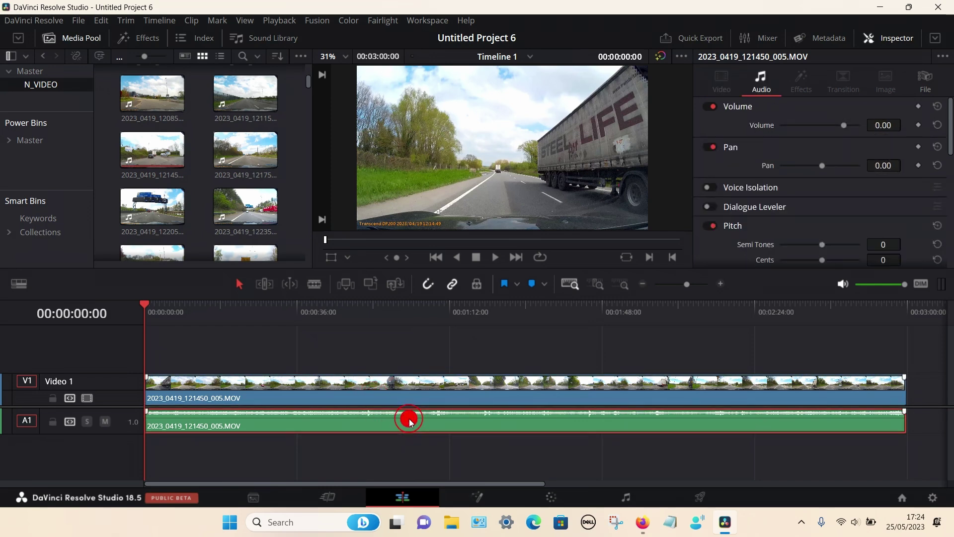
right_click(410, 421)
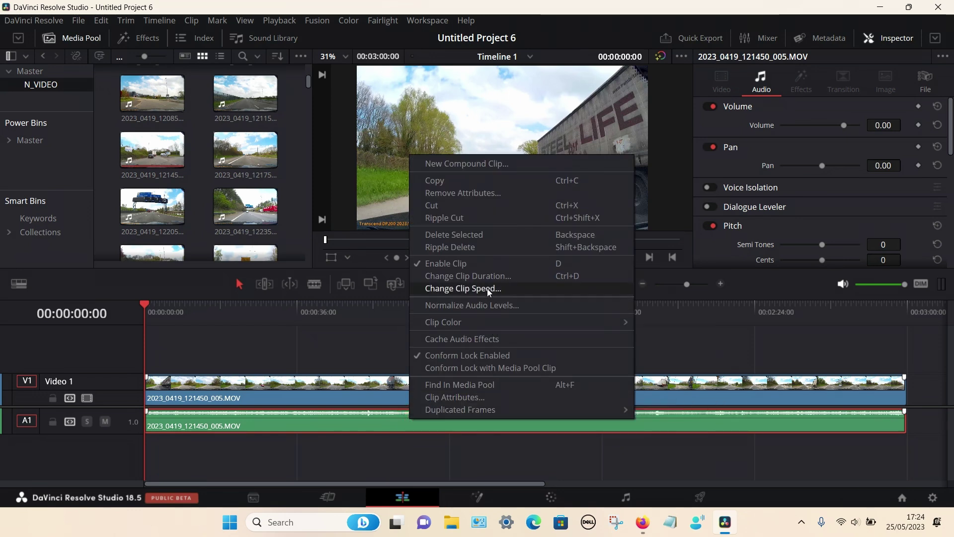
left_click(478, 236)
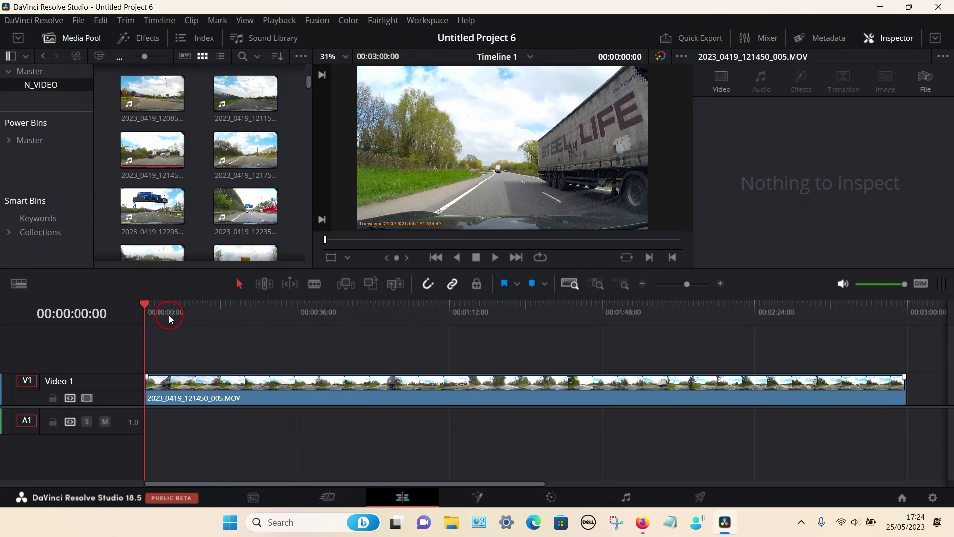
left_click_drag(169, 320, 258, 339)
left_click(313, 392)
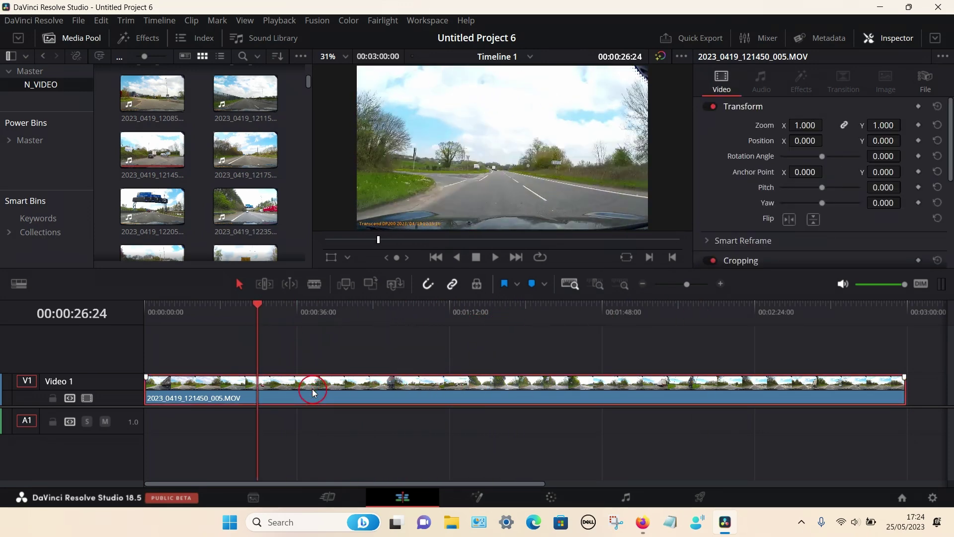
key("Delete")
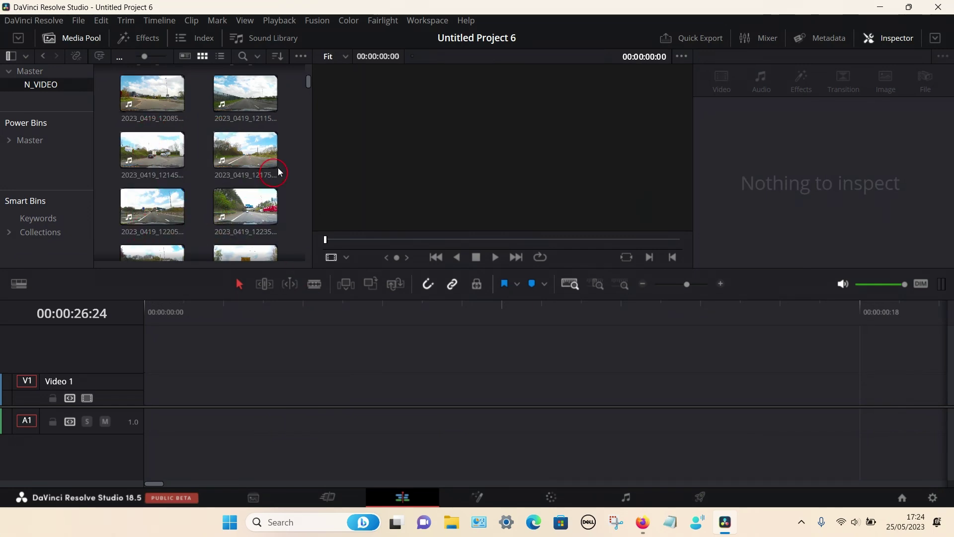
Step: Place clip 2023_0419_122050_007 on V1 and fit the timeline to view
scroll(157, 204, "down", 1)
left_click(158, 202)
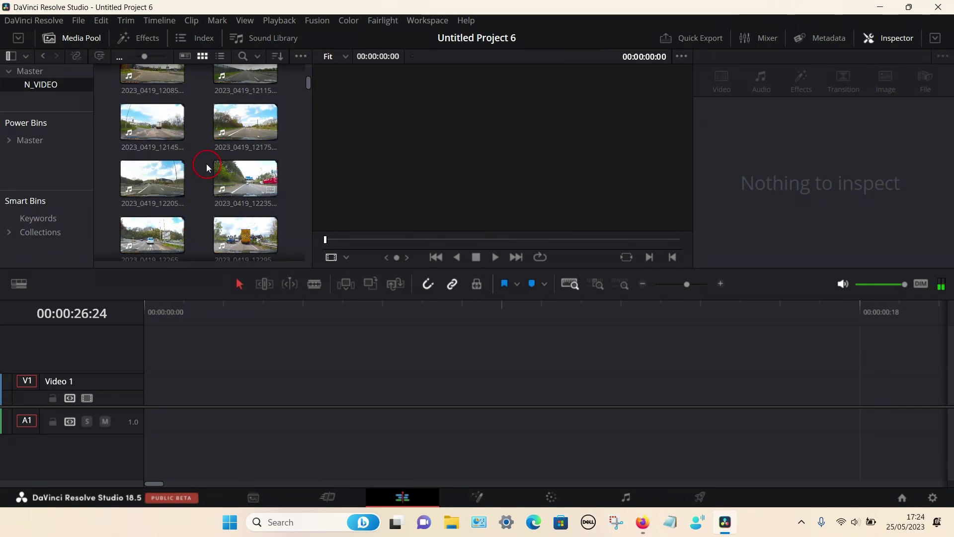
scroll(199, 163, "down", 1)
left_click(168, 193)
left_click_drag(152, 149, 199, 402)
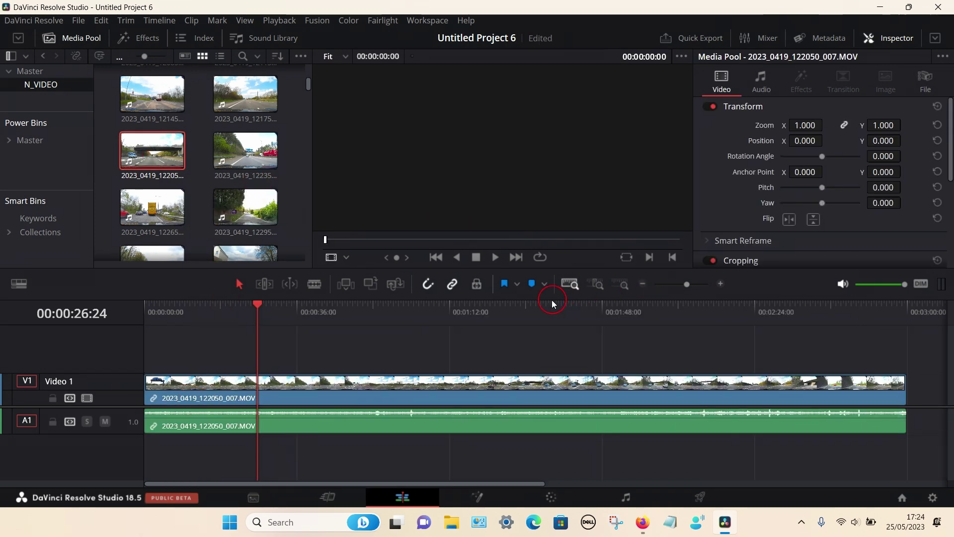
left_click(813, 382)
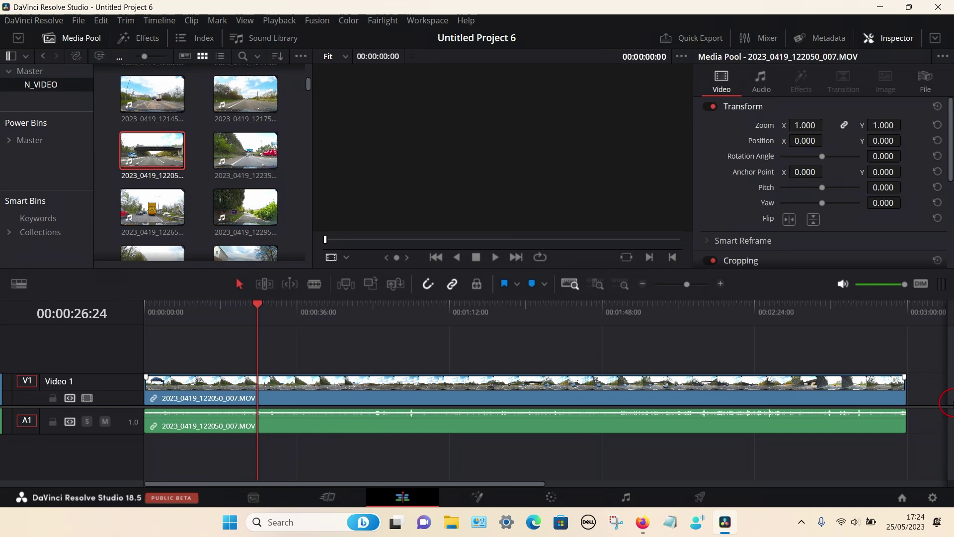
left_click(622, 284)
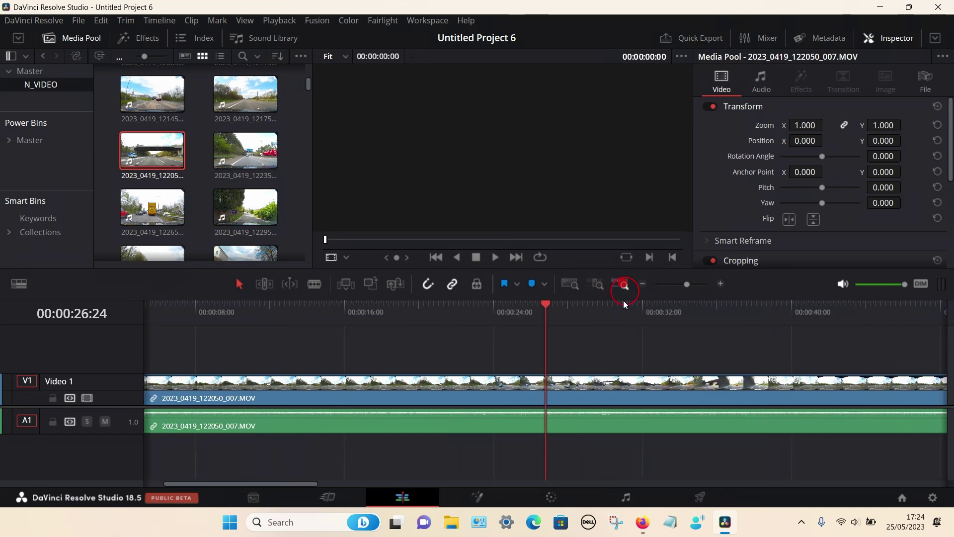
left_click(571, 284)
left_click(894, 430)
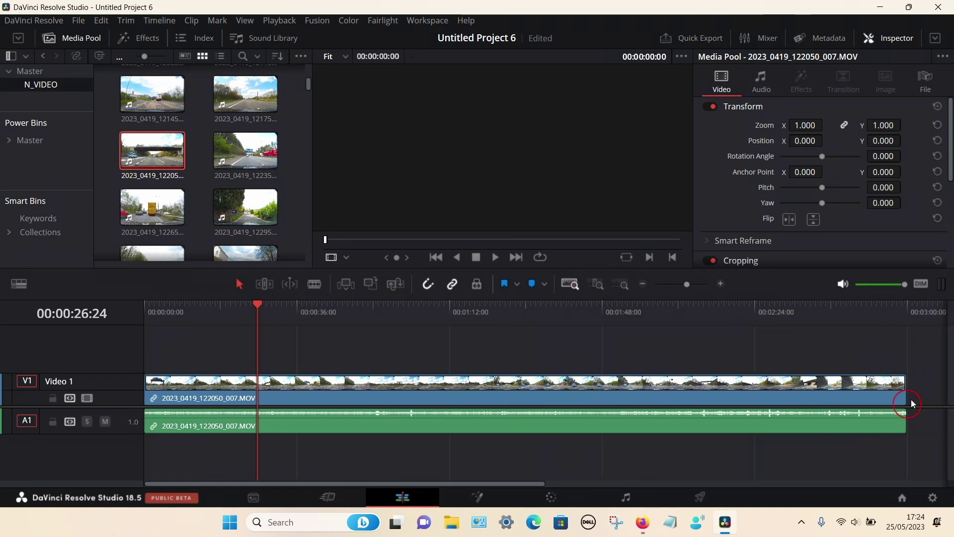
Step: Append clips 008, 009, 010, 011 and 012 in order after clip 007
left_click_drag(245, 150, 912, 388)
left_click_drag(174, 196, 773, 393)
left_click_drag(245, 206, 678, 382)
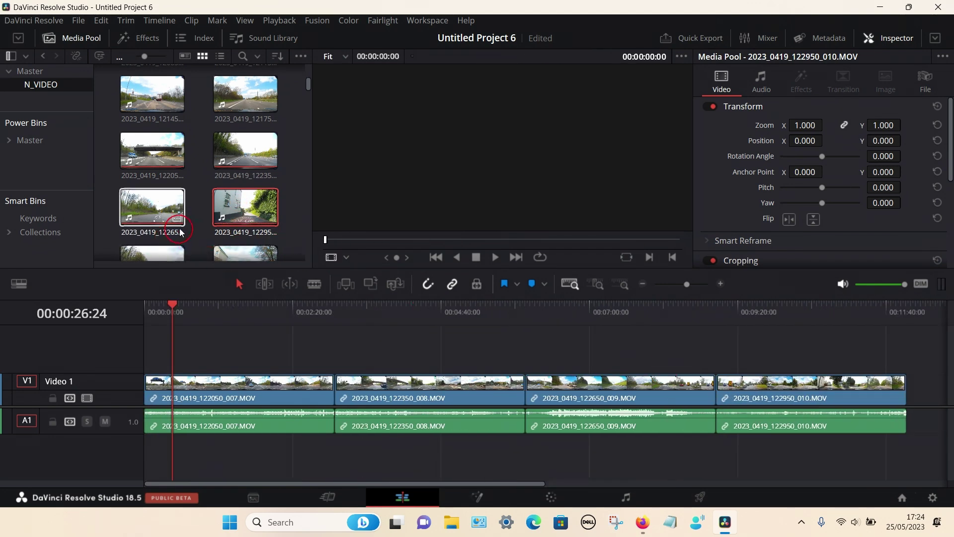
scroll(154, 228, "down", 1)
left_click(155, 234)
left_click_drag(159, 237, 765, 380)
left_click(265, 243)
left_click_drag(265, 244, 841, 389)
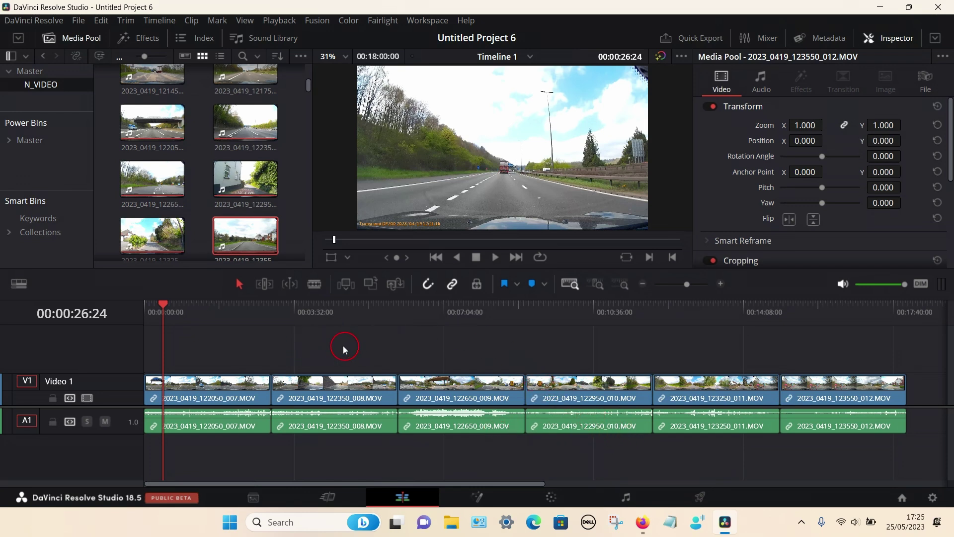
Step: Select clips 007 through 012 and create a compound clip named Compound Clip 1
left_click(218, 387)
left_click(314, 389)
left_click(449, 389)
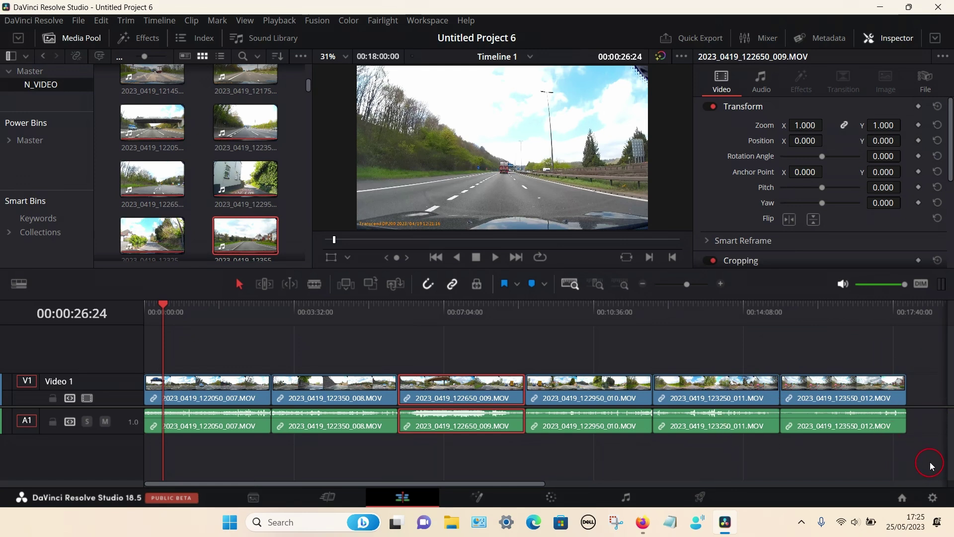
left_click_drag(930, 462, 178, 356)
right_click(219, 390)
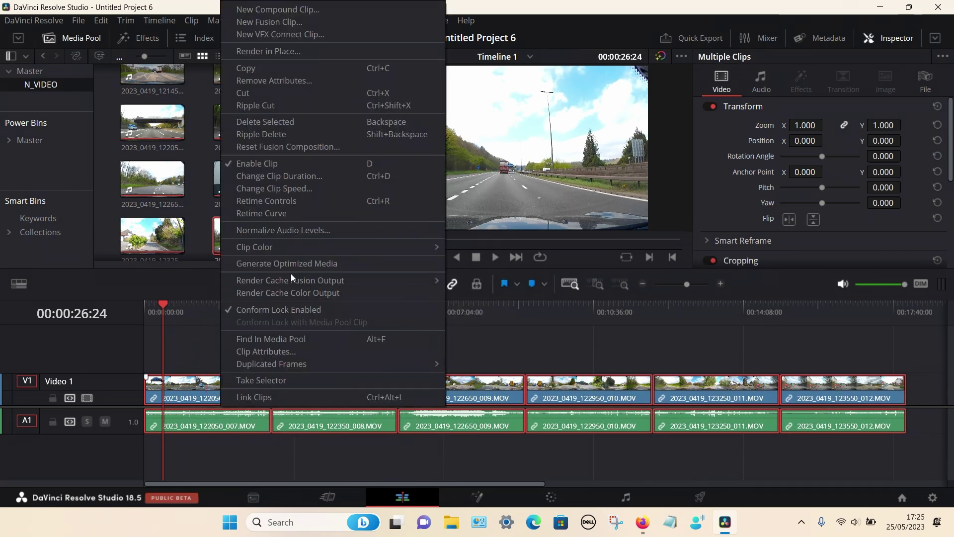
left_click(321, 10)
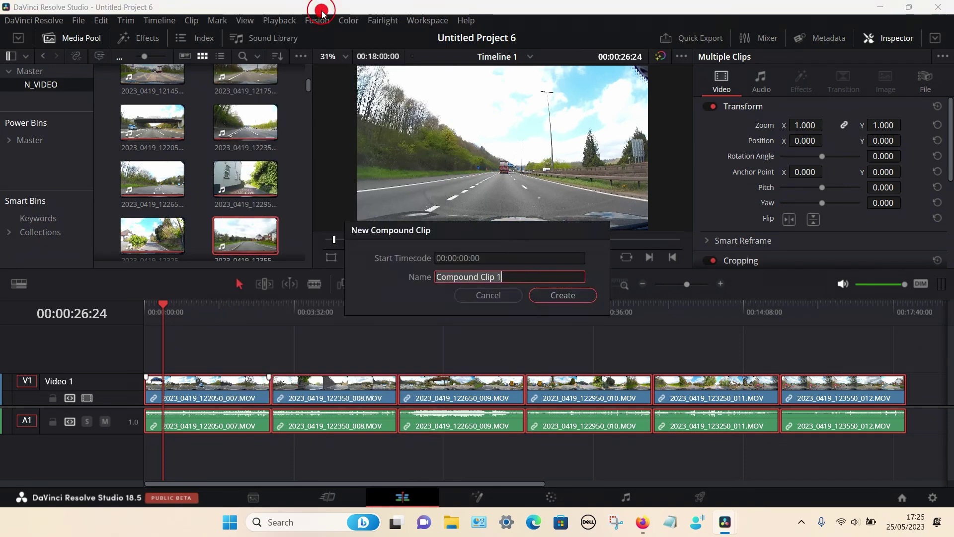
left_click(562, 298)
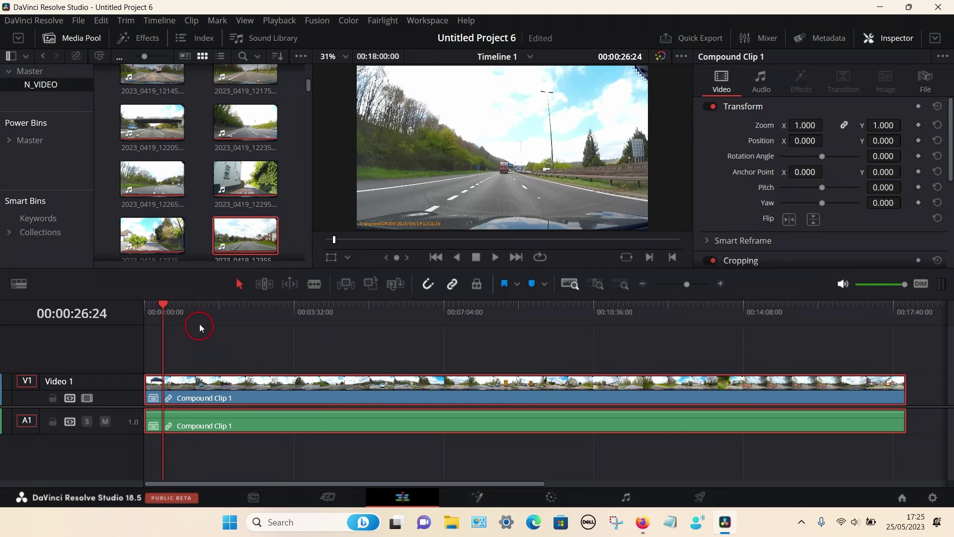
Step: Unlink Compound Clip 1 and delete its dash cam audio from A1, keeping the V1 video
left_click_drag(200, 327, 164, 332)
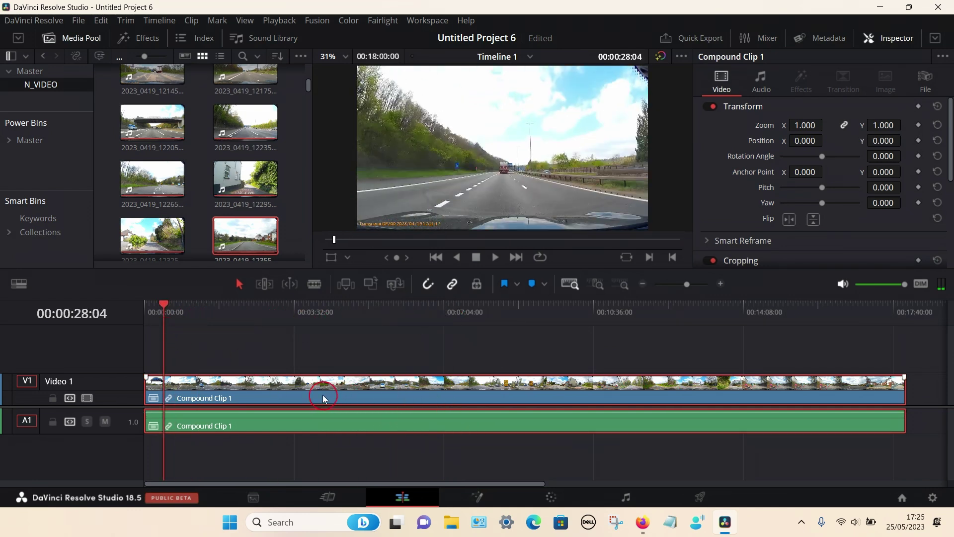
right_click(295, 389)
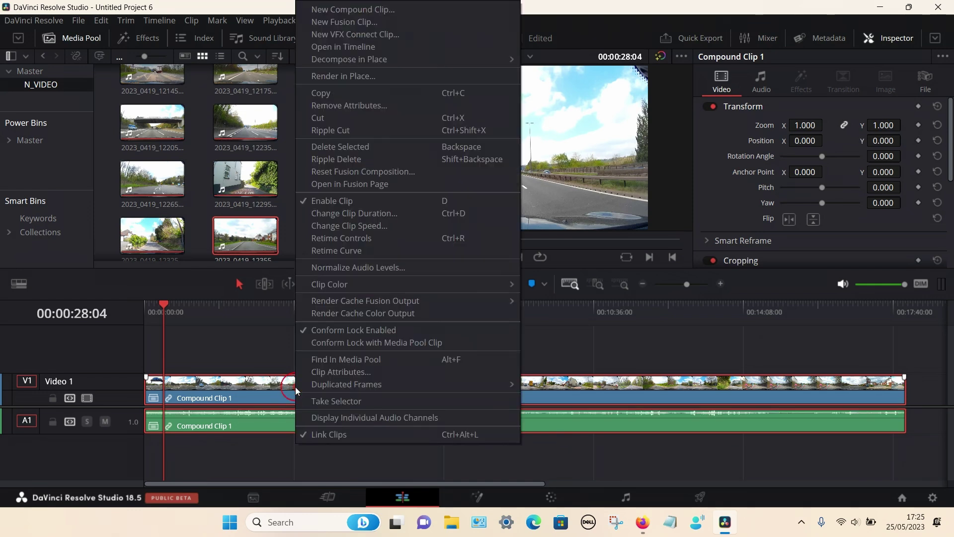
left_click(402, 436)
left_click(417, 453)
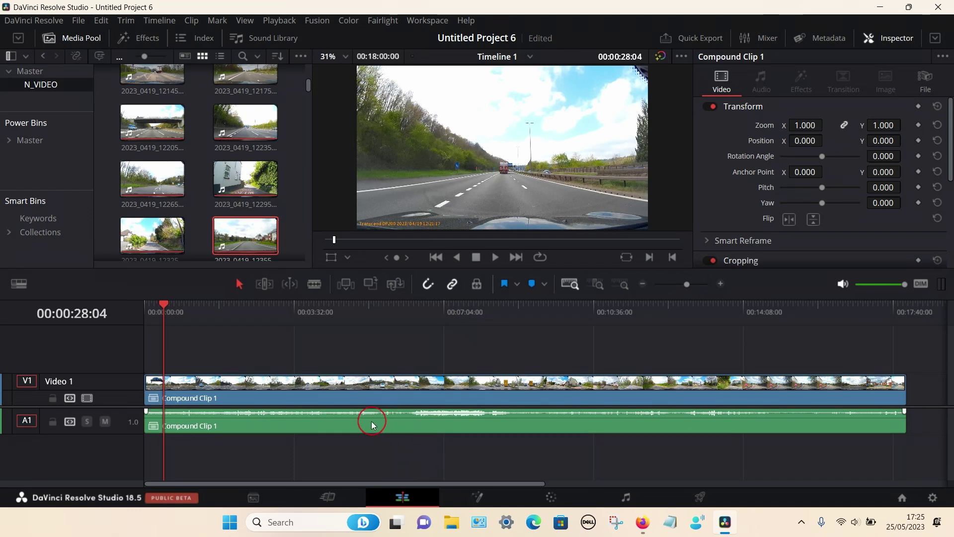
left_click(372, 424)
right_click(377, 424)
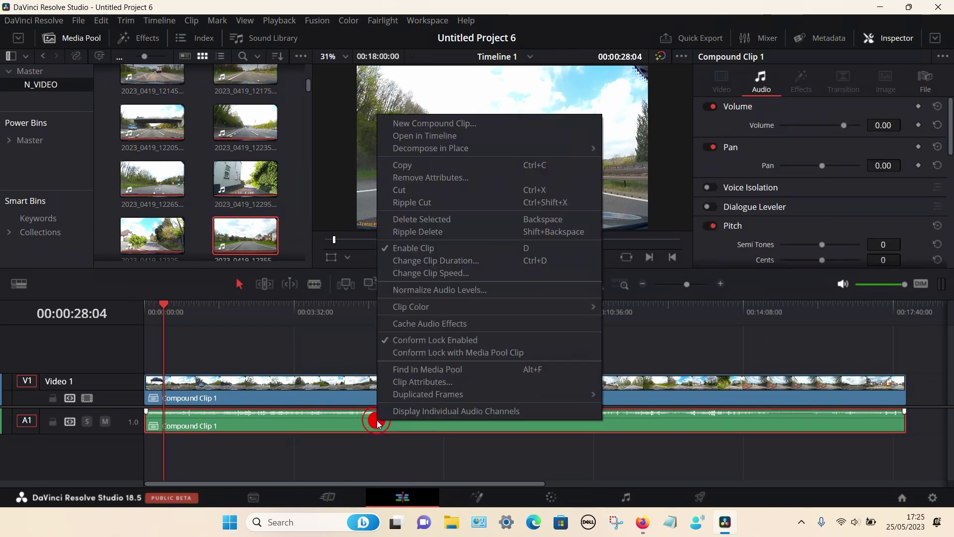
left_click(442, 222)
left_click_drag(181, 323, 192, 347)
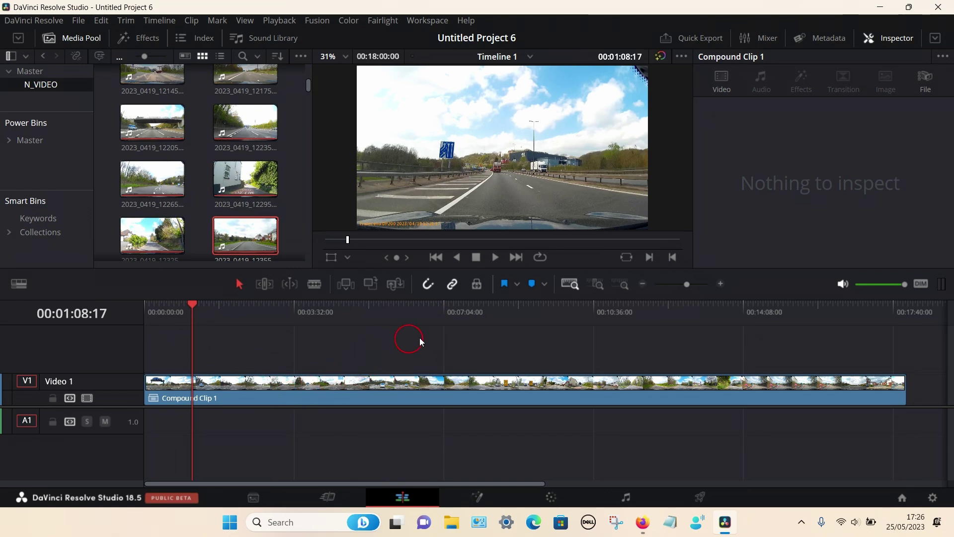
Step: Browse the TrackTribe music in YouTube Studio's Audio library, then go back to Resolve
left_click(642, 521)
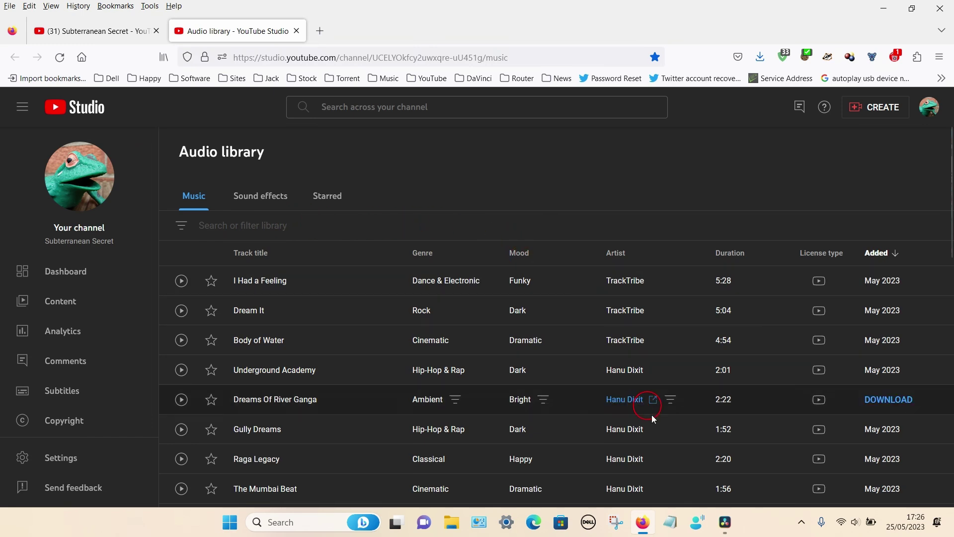
left_click(725, 526)
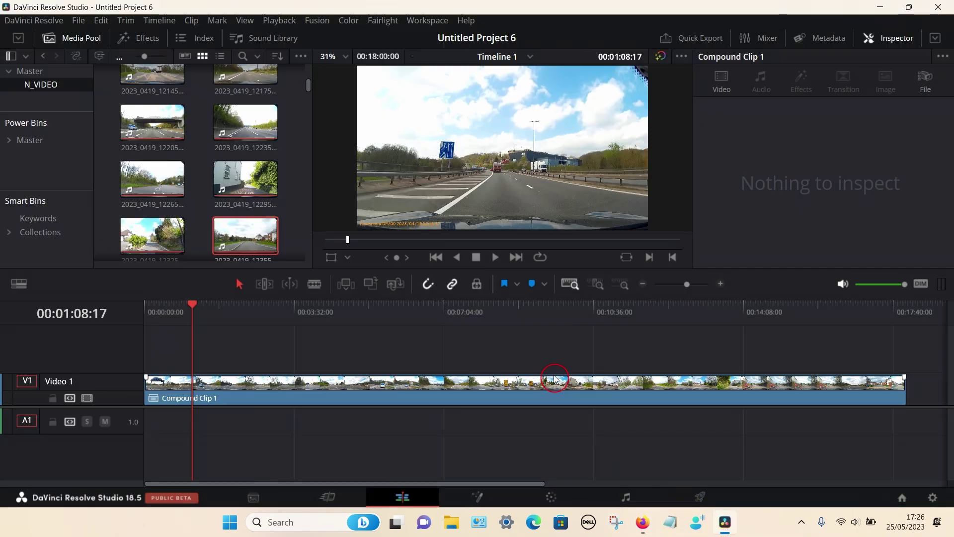
Step: In the Master bin, use Import Media to select Dream It and I Had a Feeling from Downloads
left_click(377, 279)
scroll(279, 205, "up", 3)
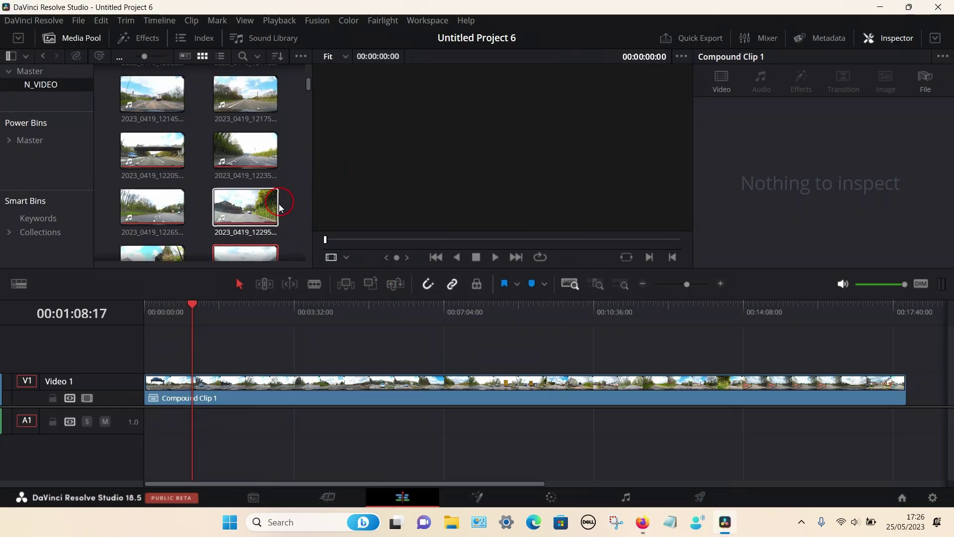
scroll(279, 205, "up", 2)
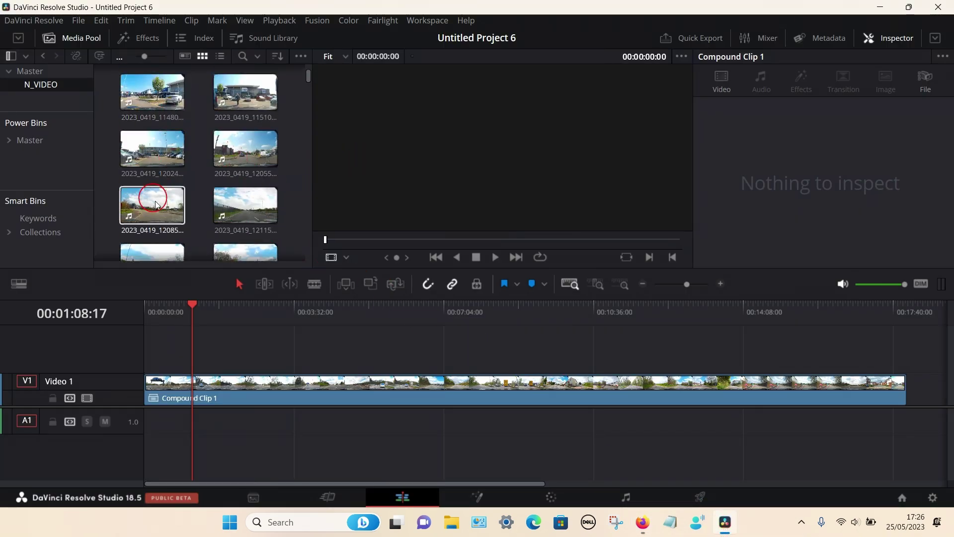
scroll(169, 169, "down", 1)
scroll(199, 159, "up", 1)
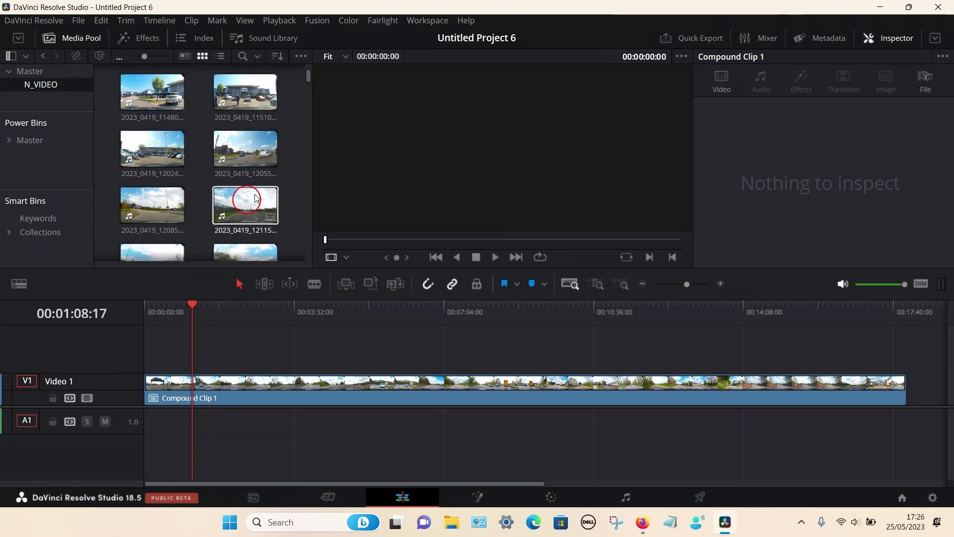
left_click(30, 70)
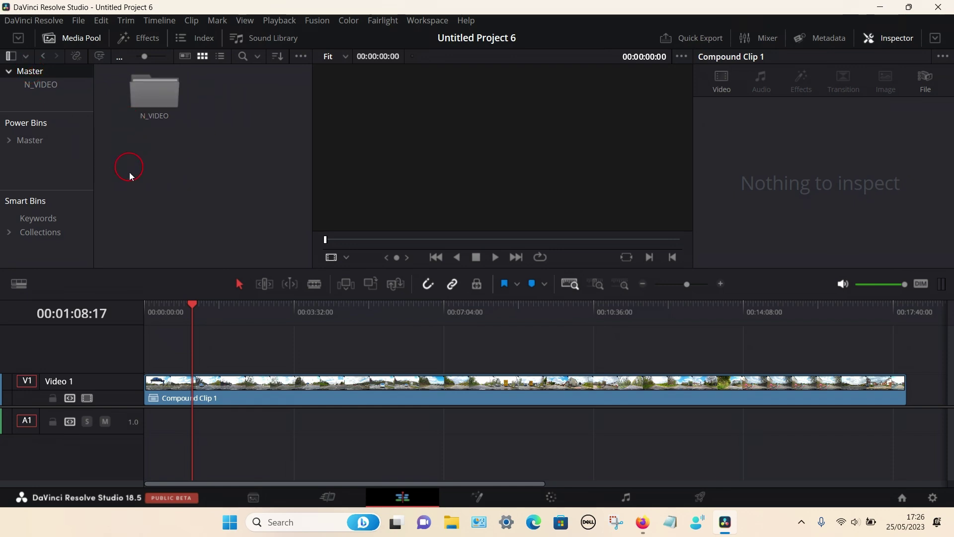
right_click(223, 178)
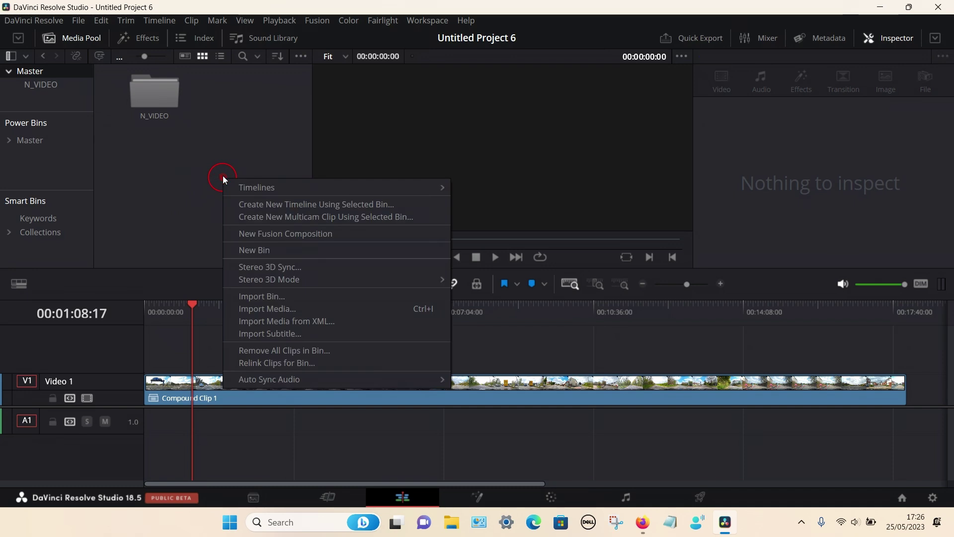
left_click(297, 311)
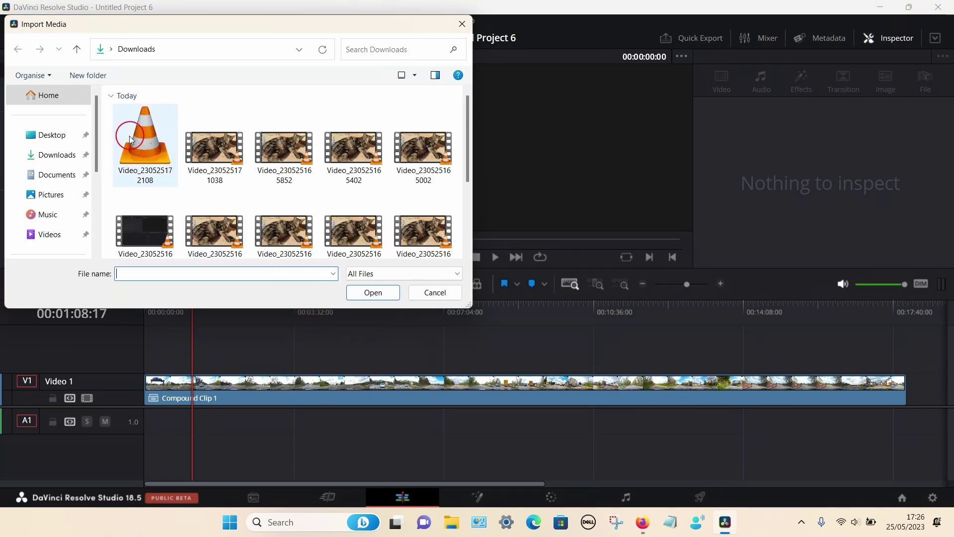
left_click(62, 158)
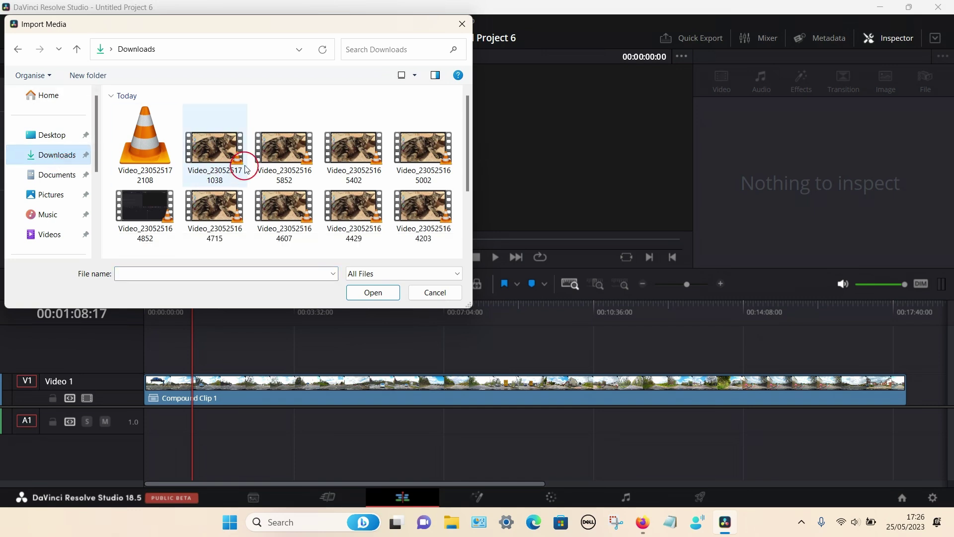
scroll(243, 161, "down", 3)
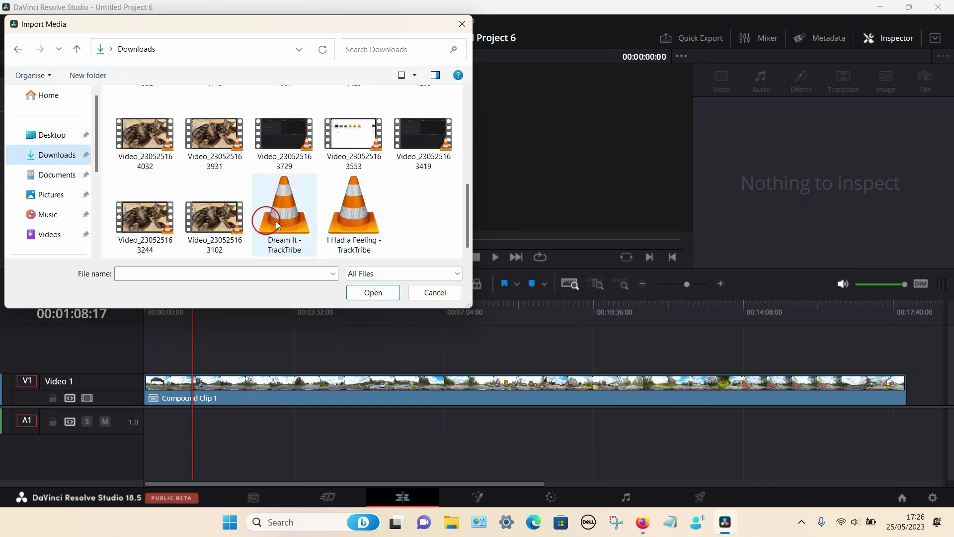
left_click_drag(419, 247, 282, 207)
Step: Import both TrackTribe tracks, drop Dream It - TrackTribe.mp3 at the start of A1, and play to check
left_click(375, 292)
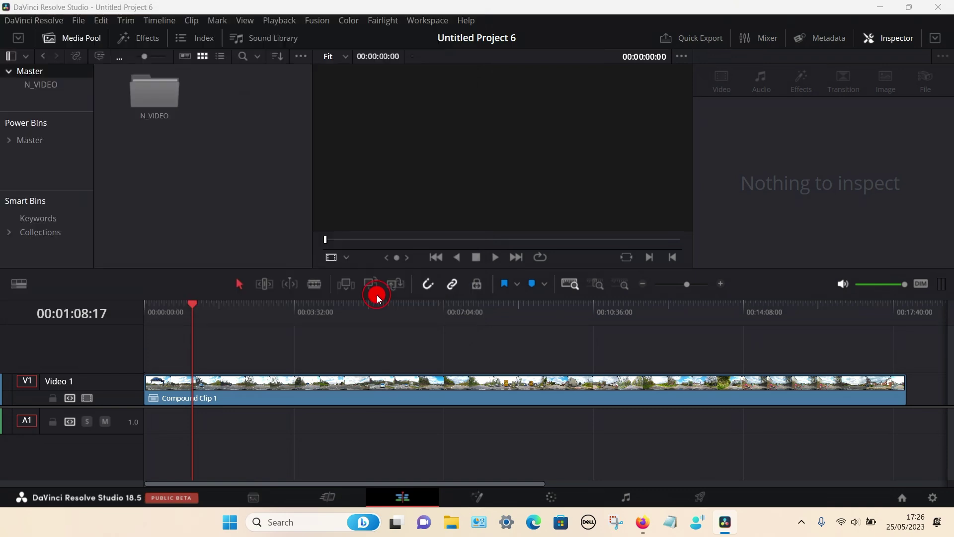
left_click(247, 214)
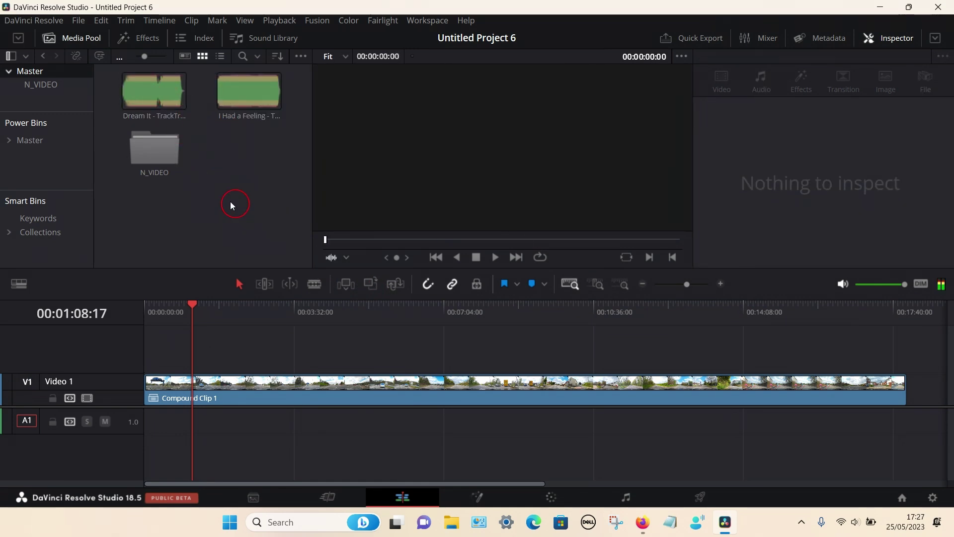
left_click(151, 94)
left_click_drag(151, 94, 151, 427)
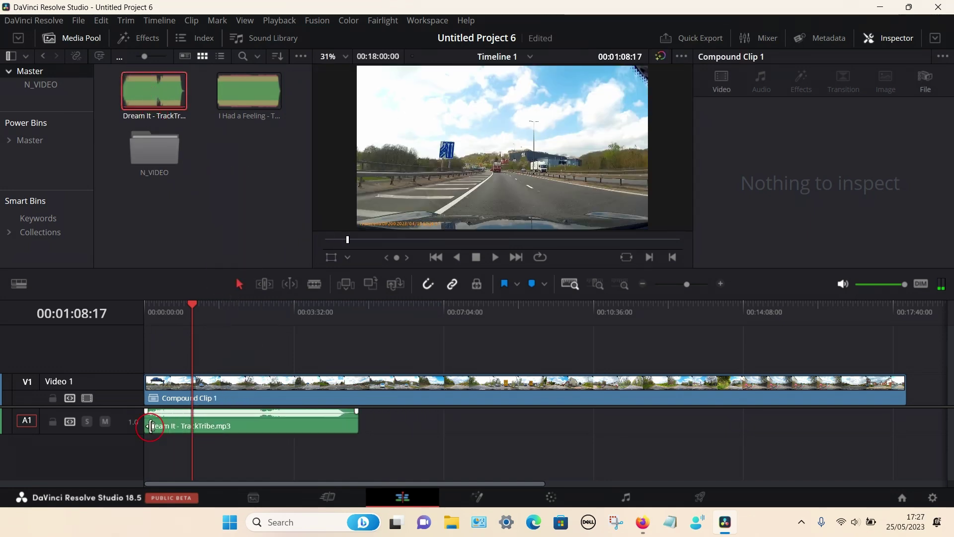
left_click(496, 257)
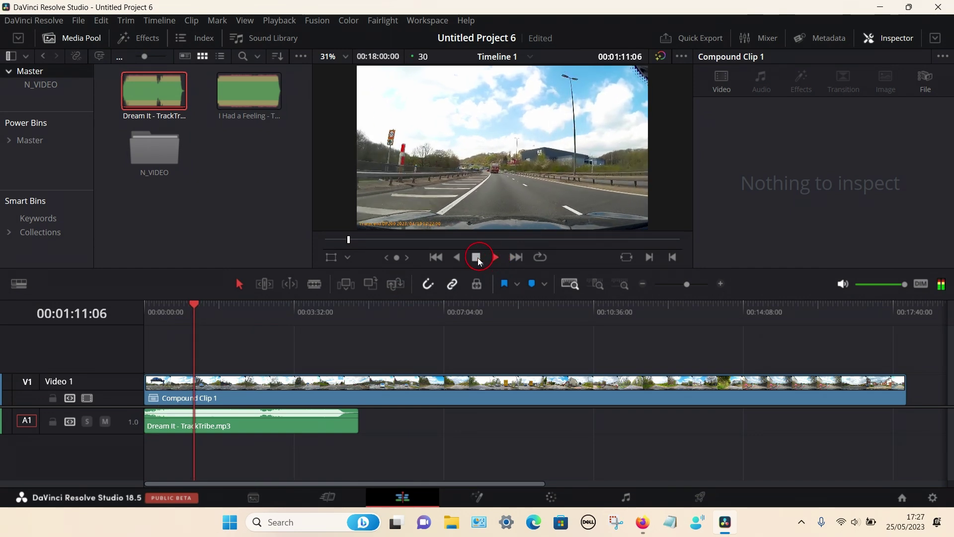
left_click(478, 257)
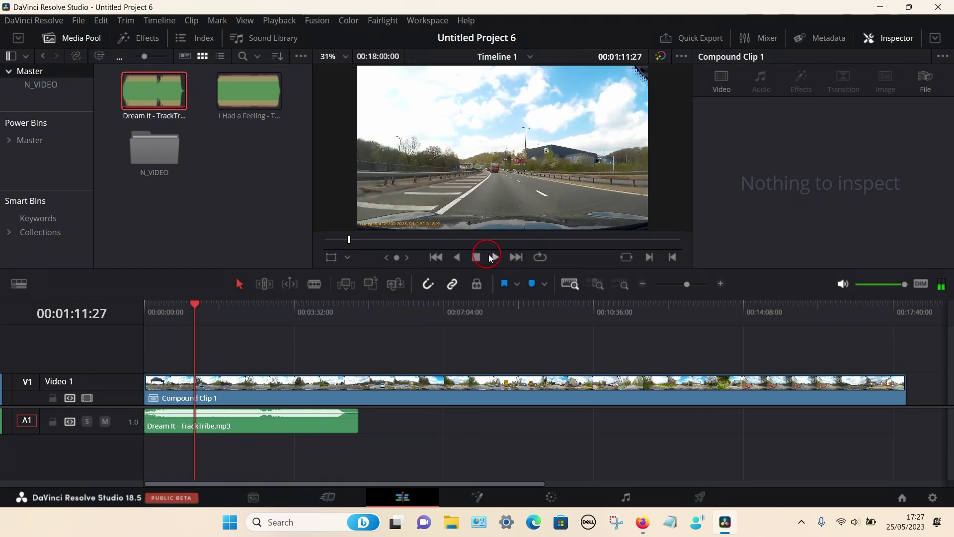
left_click(282, 352)
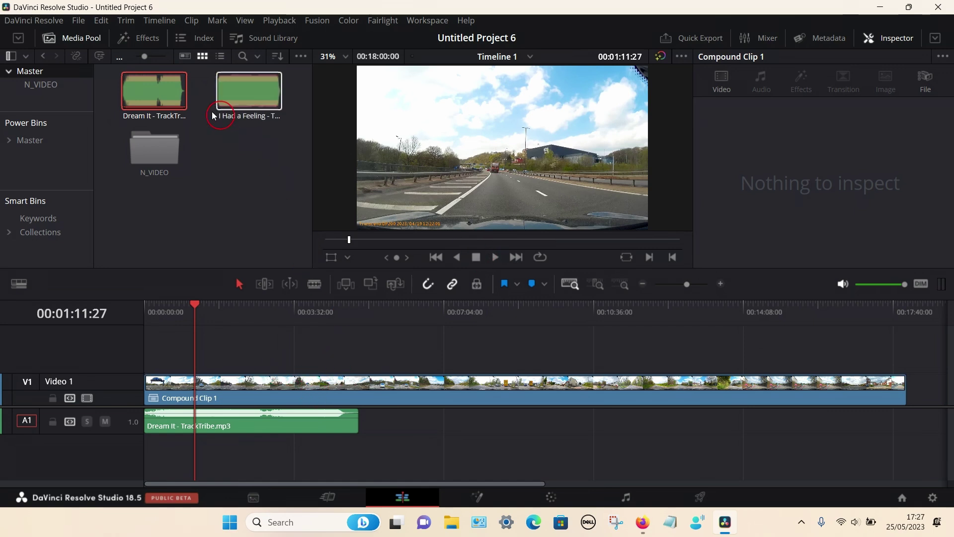
Step: Preview the Dream It and I Had a Feeling tracks in the media pool
left_click(134, 90)
left_click(248, 89)
left_click(129, 105)
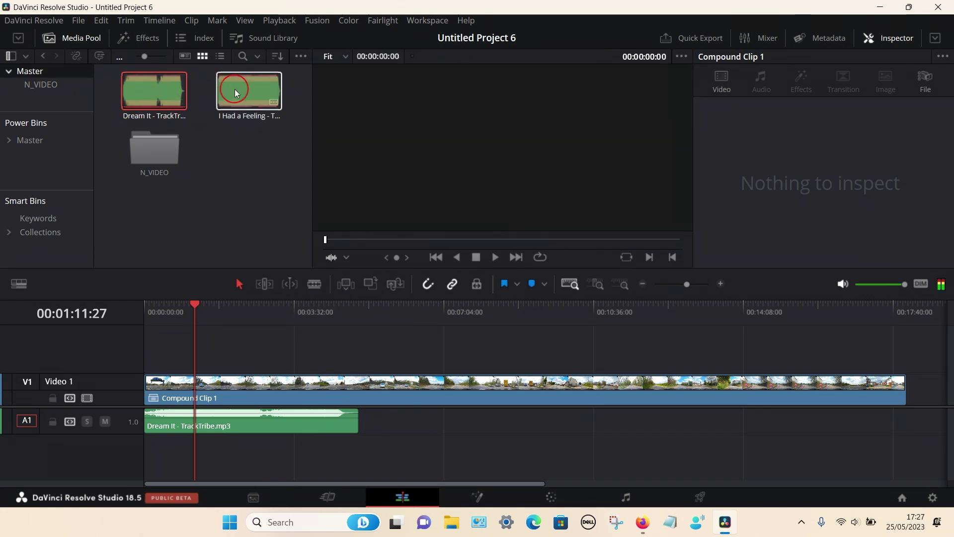
left_click(438, 476)
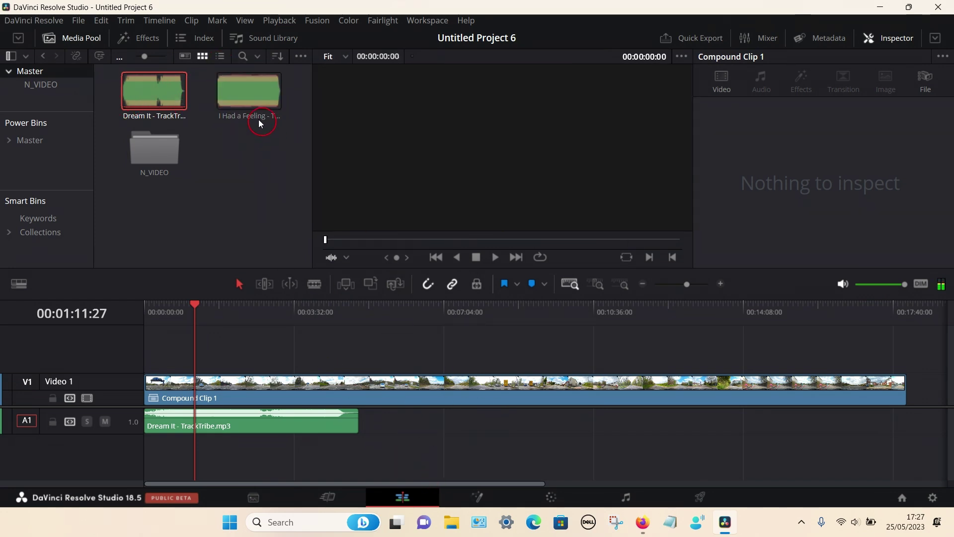
Step: Drop I Had a Feeling after Dream It, then move it onto a new A2 track overlapping Dream It's end
left_click(240, 94)
left_click_drag(239, 94, 365, 415)
left_click(429, 388)
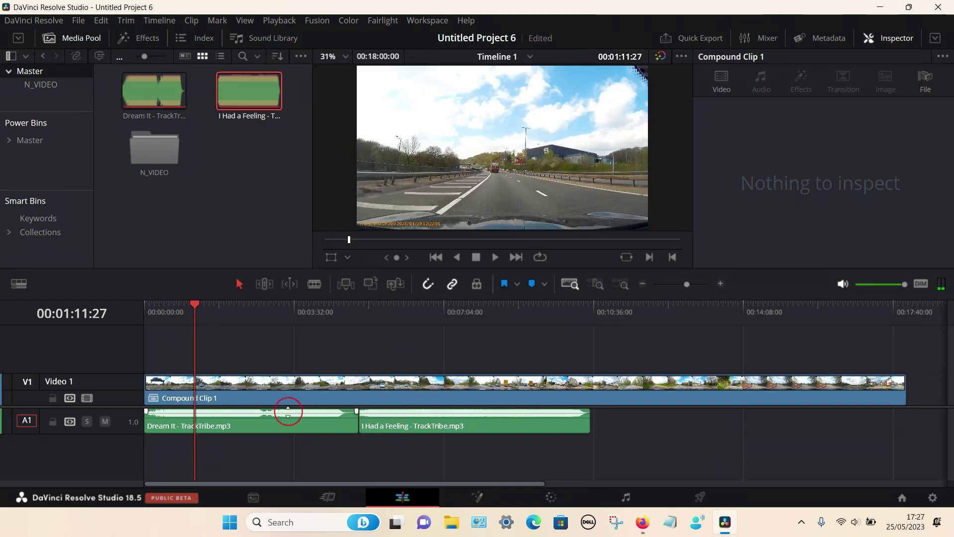
left_click(449, 389)
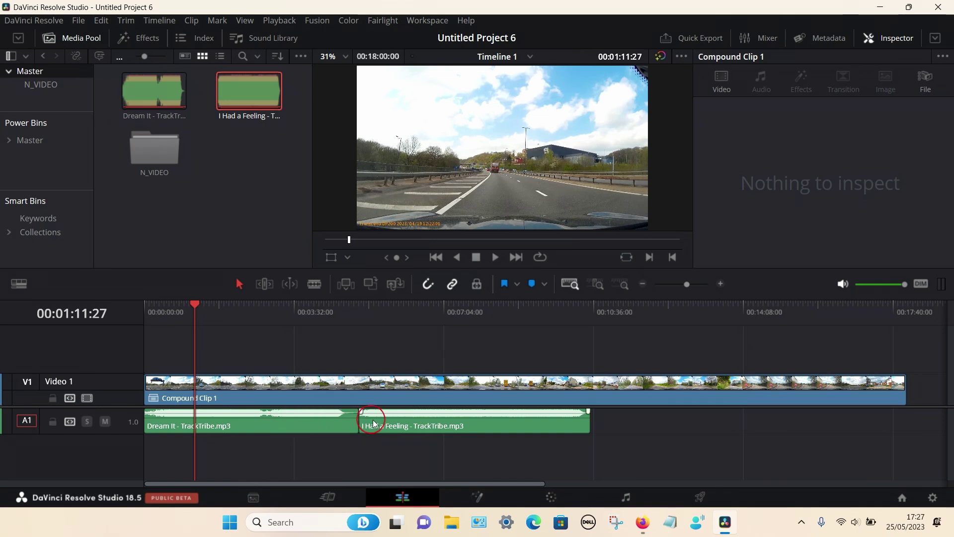
left_click(438, 425)
left_click_drag(437, 426, 420, 450)
Step: Zoom in at the start of I Had a Feeling and slide it later along A2
key("Down")
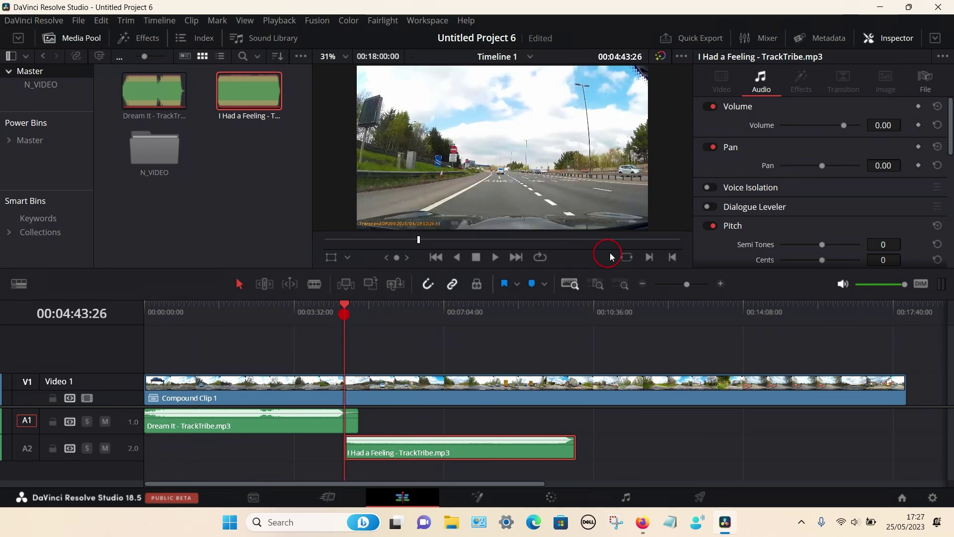
left_click(624, 283)
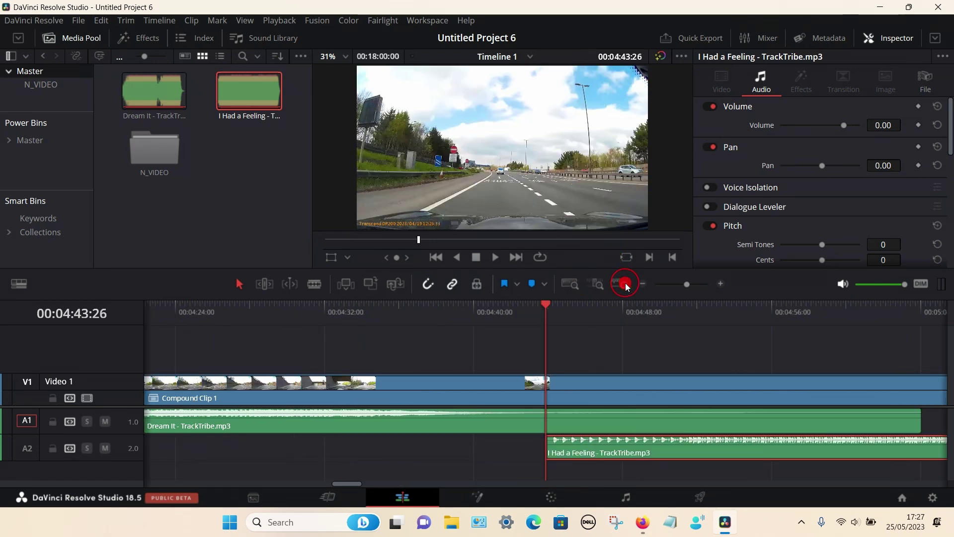
left_click(654, 449)
left_click_drag(611, 449, 798, 445)
left_click(401, 499)
left_click_drag(352, 487, 368, 484)
left_click_drag(330, 447, 358, 456)
Step: Move I Had a Feeling earlier to overlap Dream It's end and fade in its start
left_click(643, 284)
left_click_drag(690, 450, 667, 451)
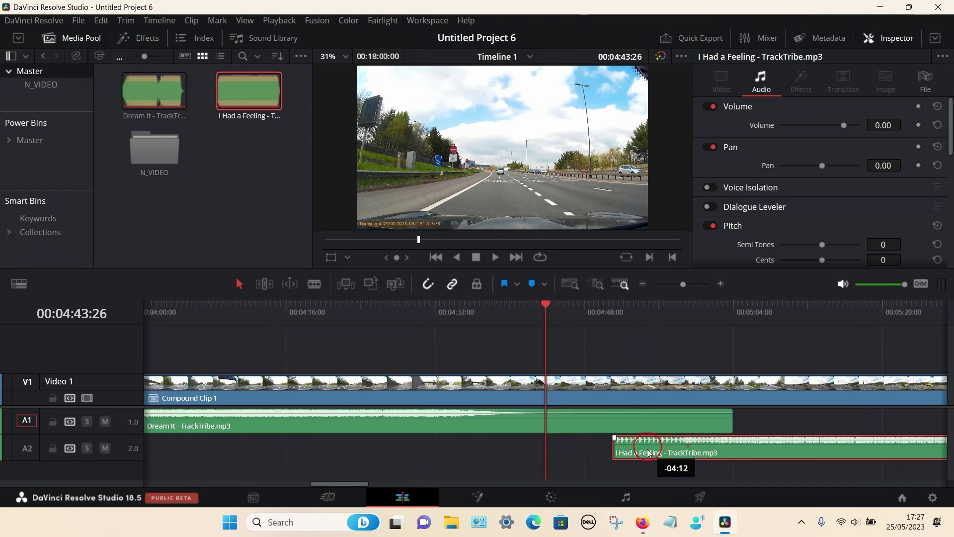
left_click_drag(649, 454, 649, 453)
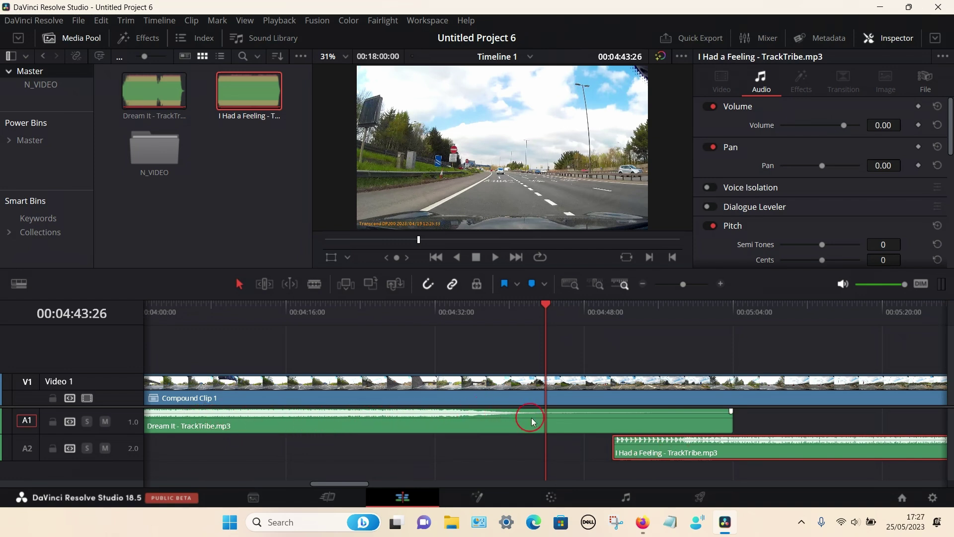
left_click_drag(664, 446, 560, 451)
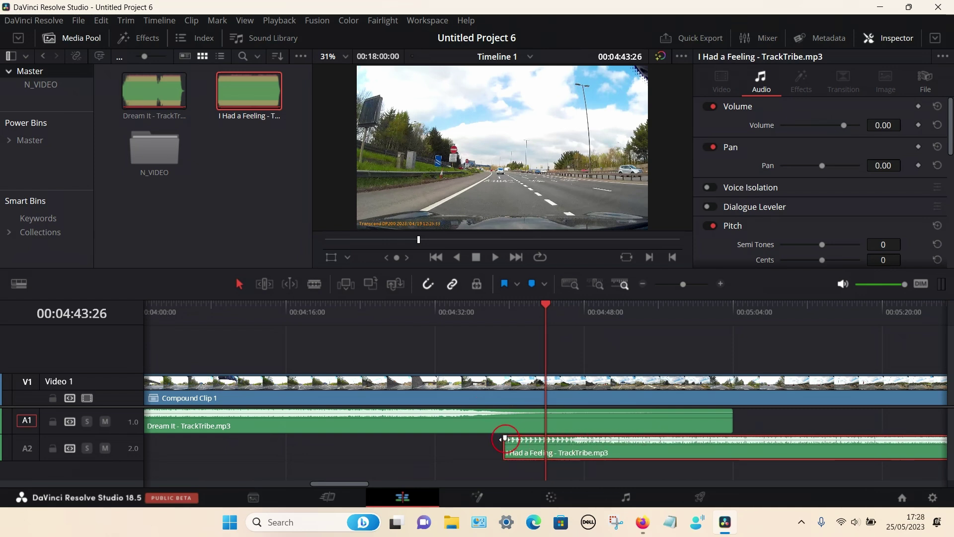
left_click_drag(505, 438, 506, 410)
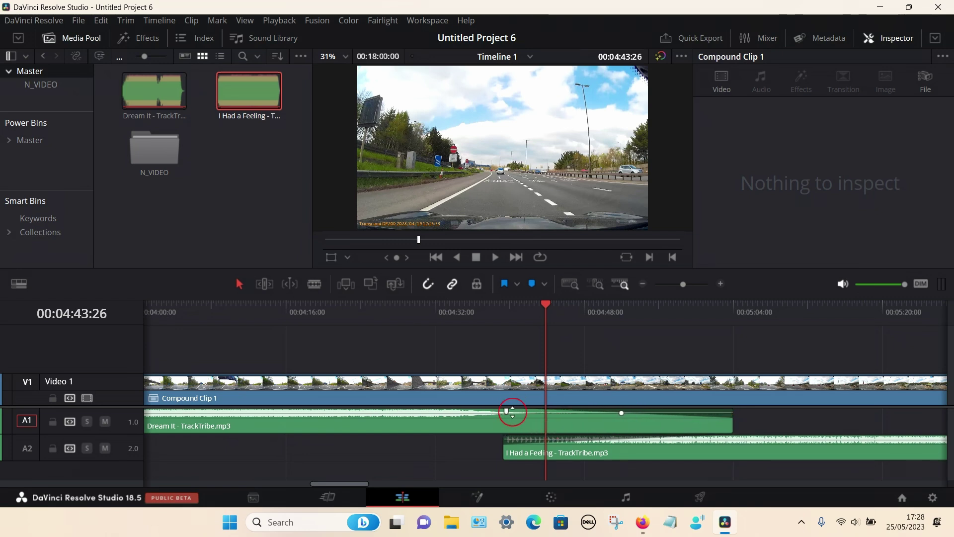
left_click(494, 313)
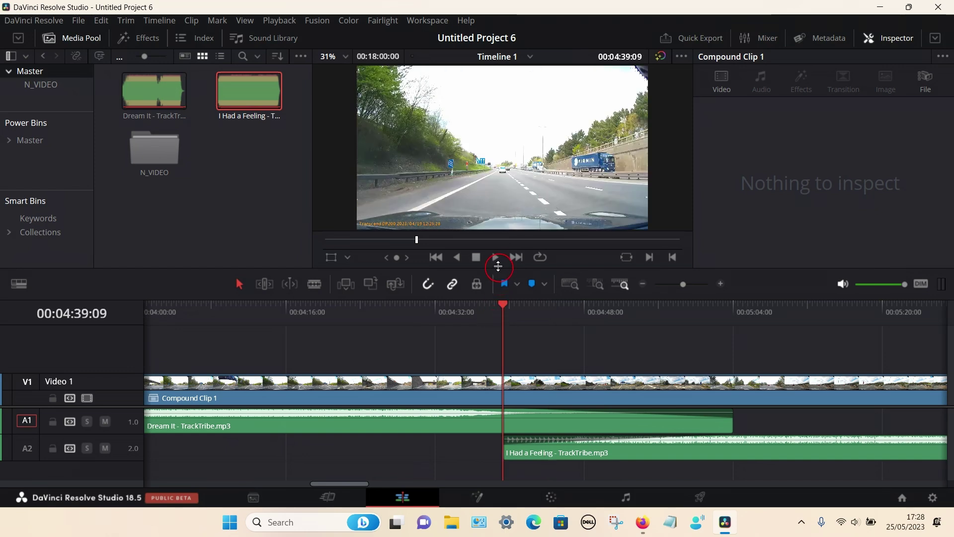
left_click(491, 313)
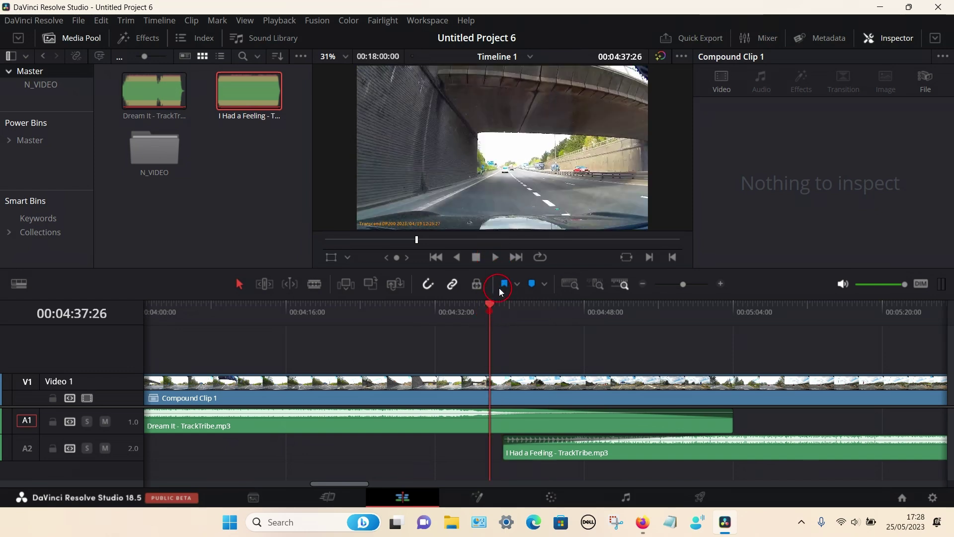
left_click(495, 258)
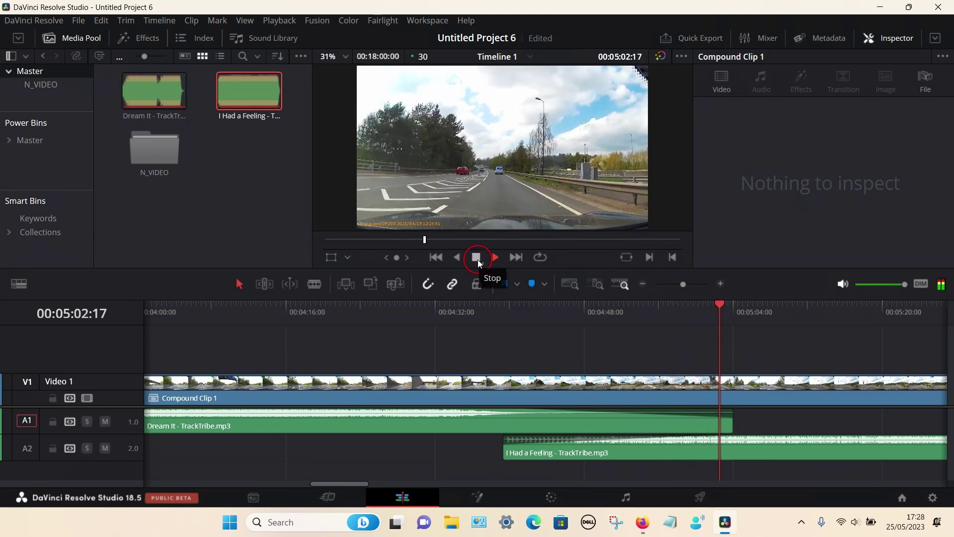
left_click(477, 259)
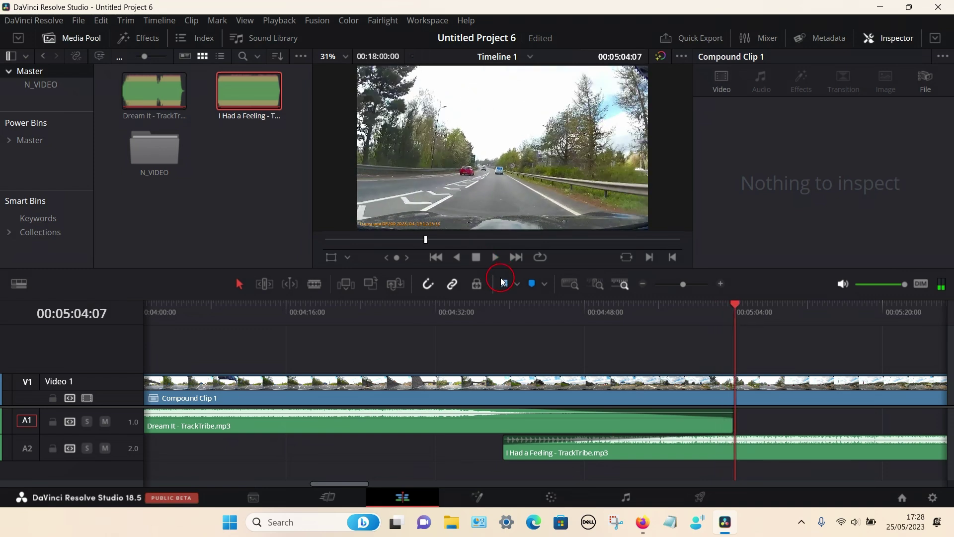
Step: Place another Dream It on A1 near 00:10:36 and I Had a Feeling on A2 near 00:14:08, fading Dream It in and out
left_click(570, 284)
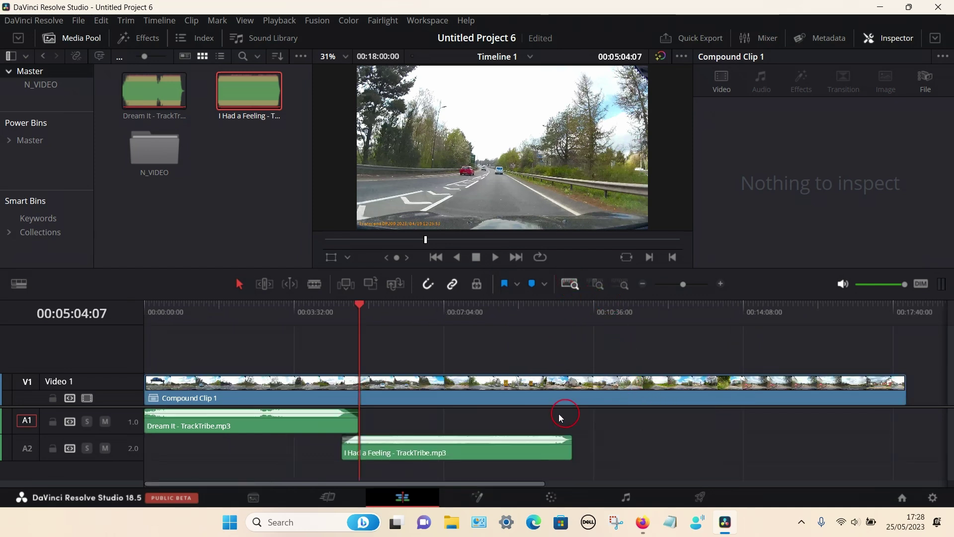
left_click(231, 84)
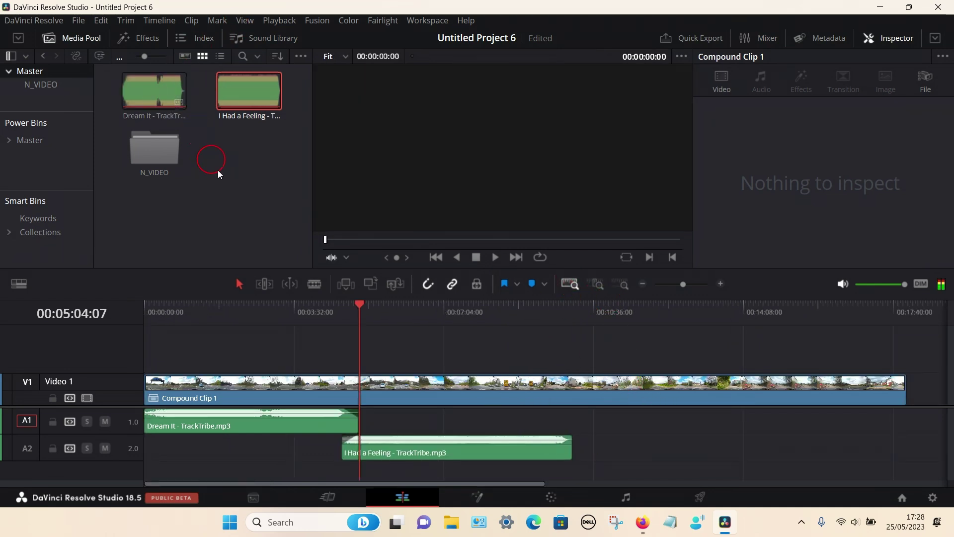
left_click_drag(155, 92, 582, 420)
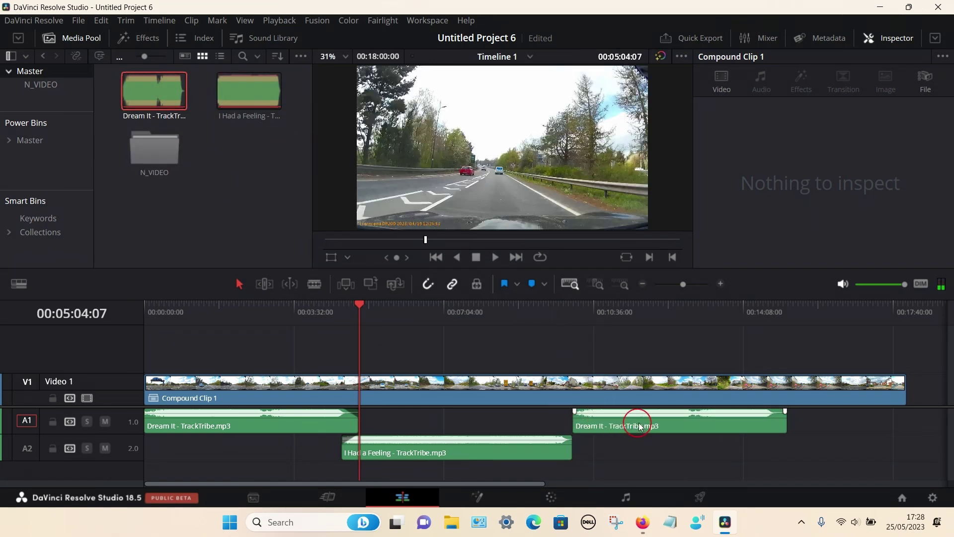
left_click_drag(640, 426, 618, 426)
left_click_drag(250, 94, 749, 459)
left_click_drag(519, 411, 522, 438)
left_click_drag(711, 411, 747, 442)
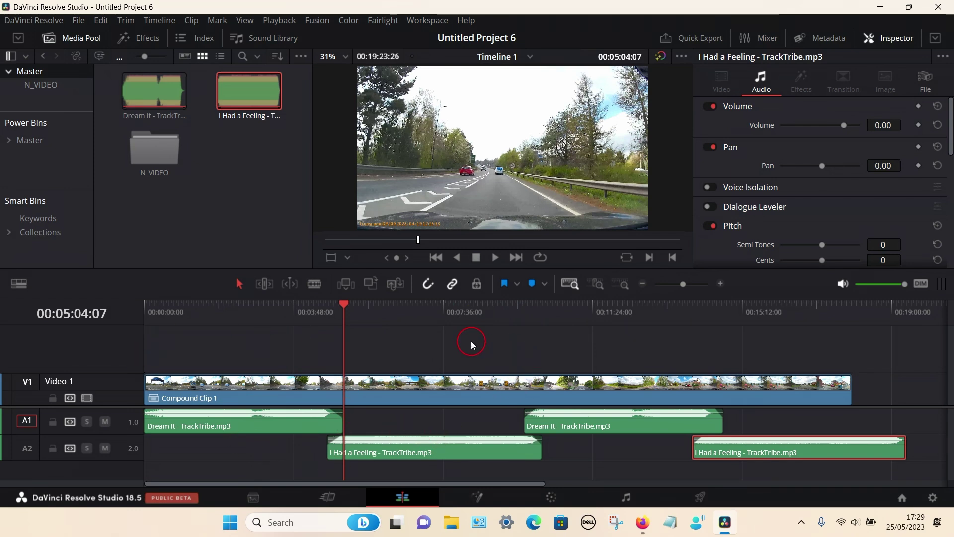
Step: On the Deliver page, choose Custom Export with MP4 format and name the file Untitledr54645
left_click(701, 496)
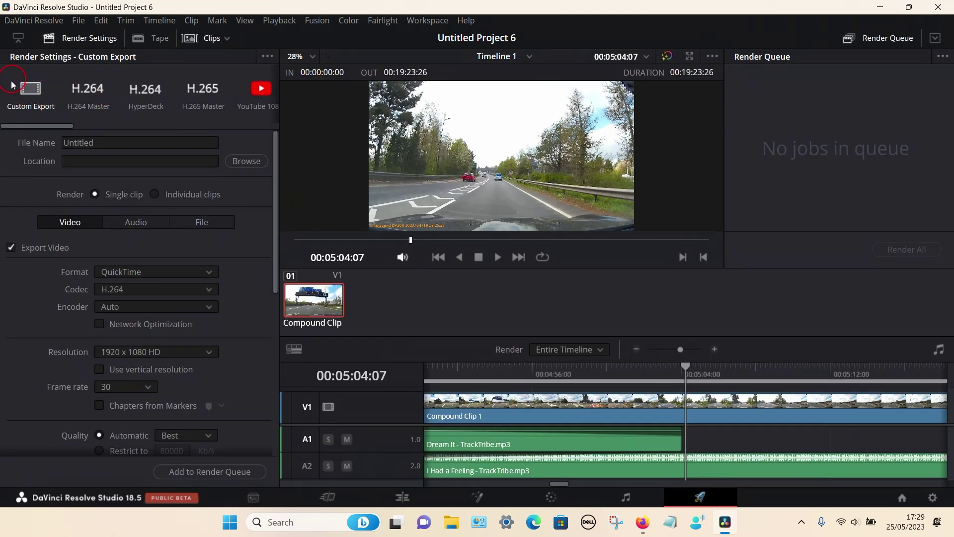
left_click(27, 96)
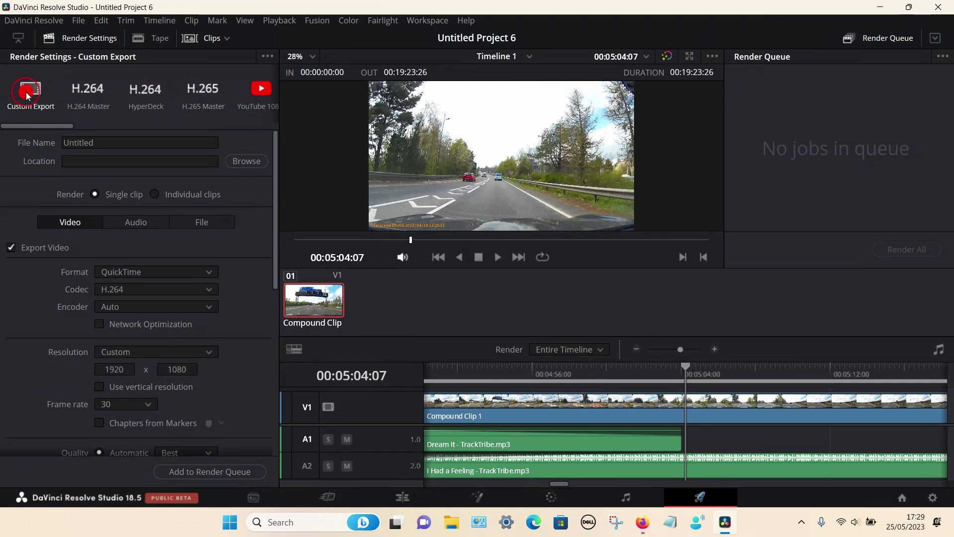
left_click(122, 266)
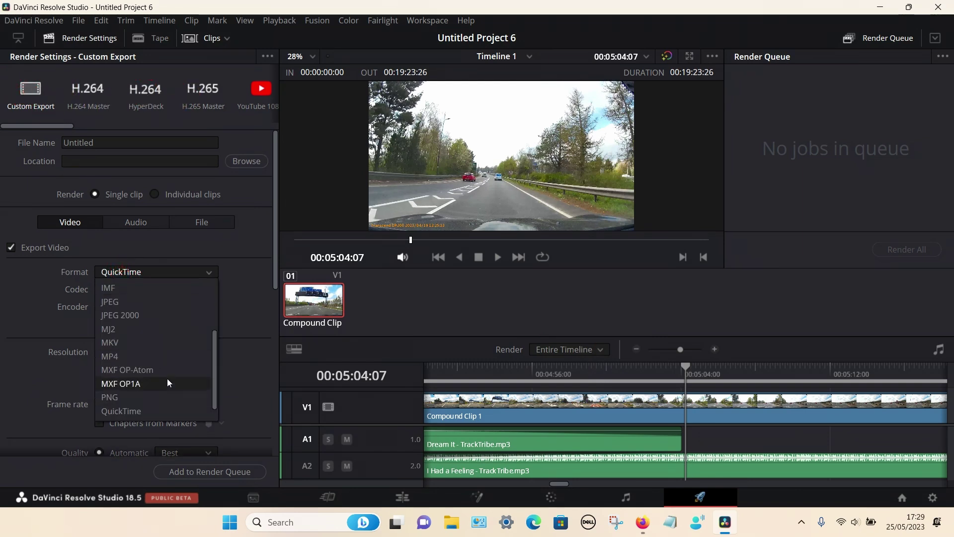
left_click(135, 357)
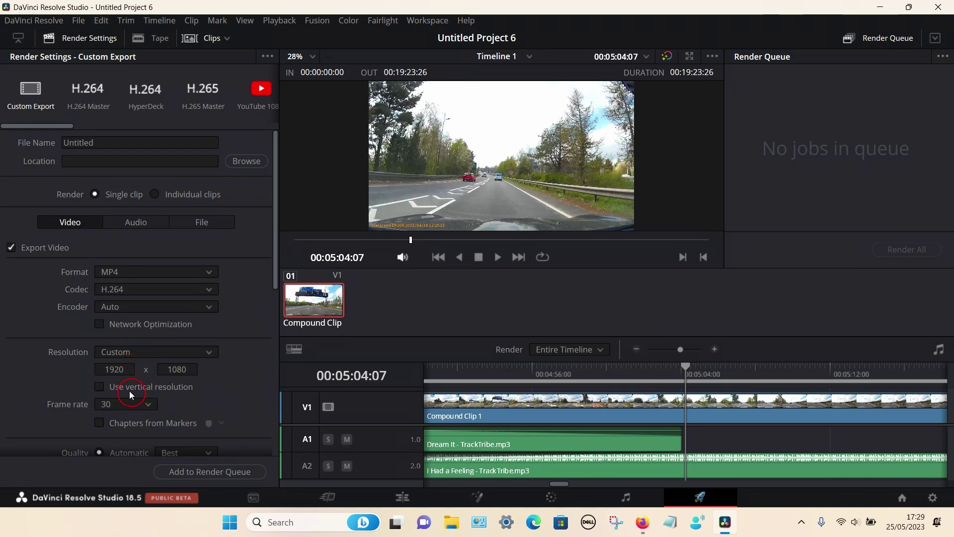
scroll(248, 410, "down", 2)
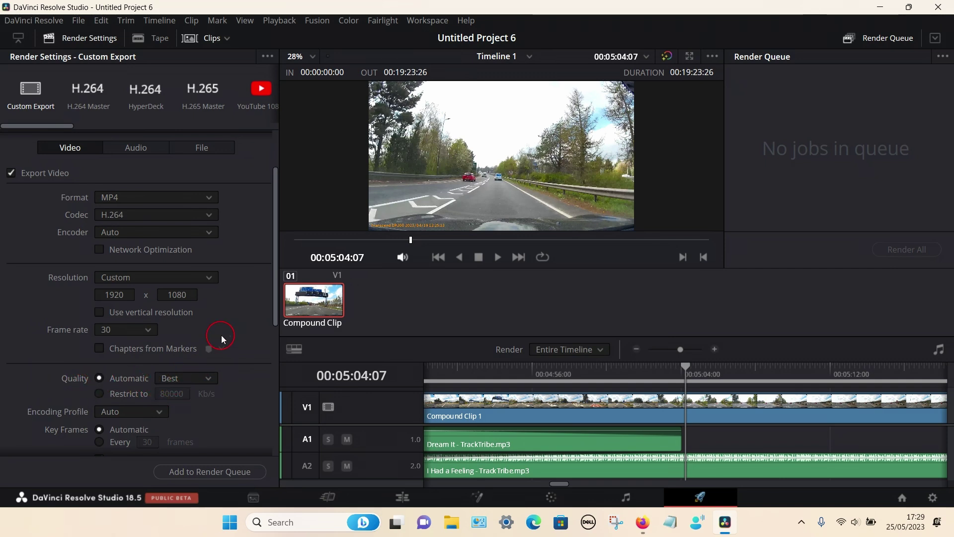
scroll(144, 213, "up", 2)
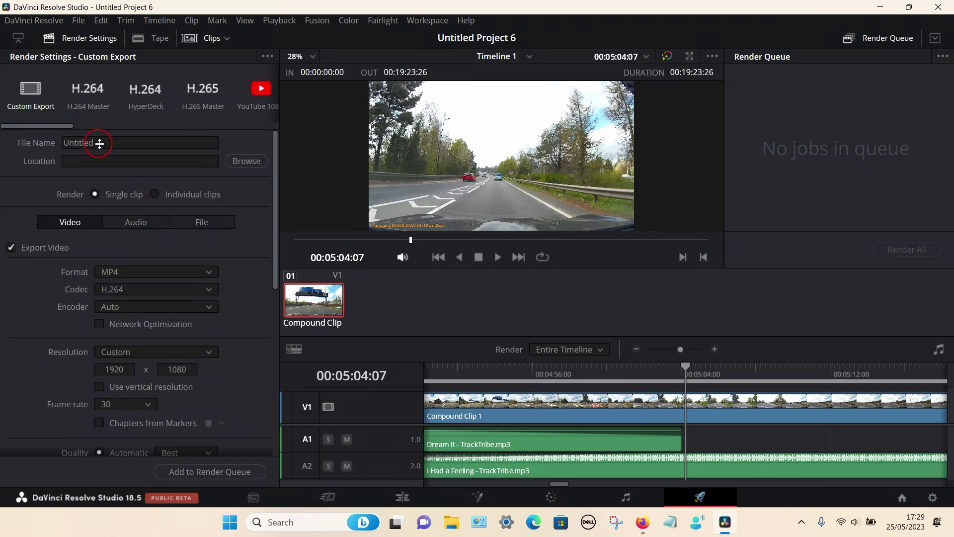
left_click(109, 144)
type("r54645")
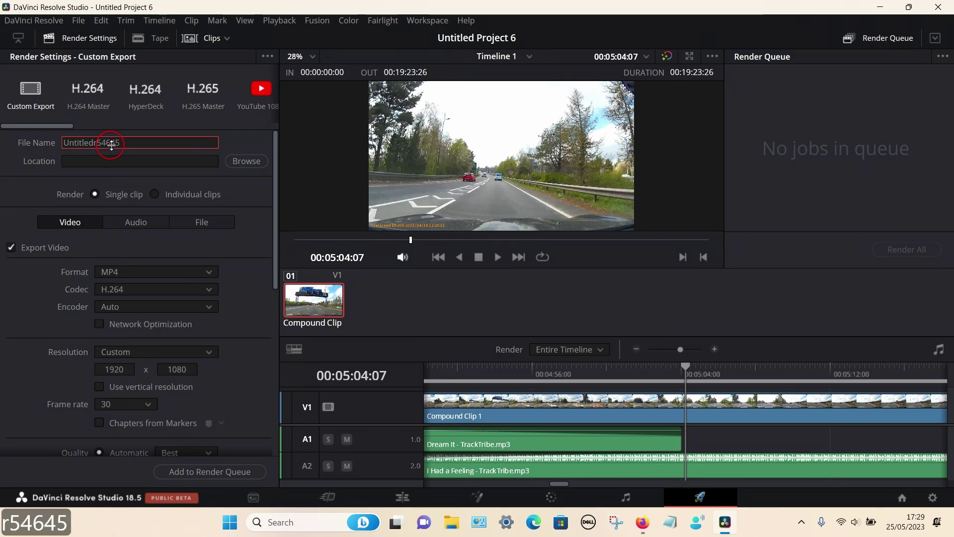
Step: Target the Videos folder, add Job 1 to the render queue, then Render All and stop it
left_click(244, 160)
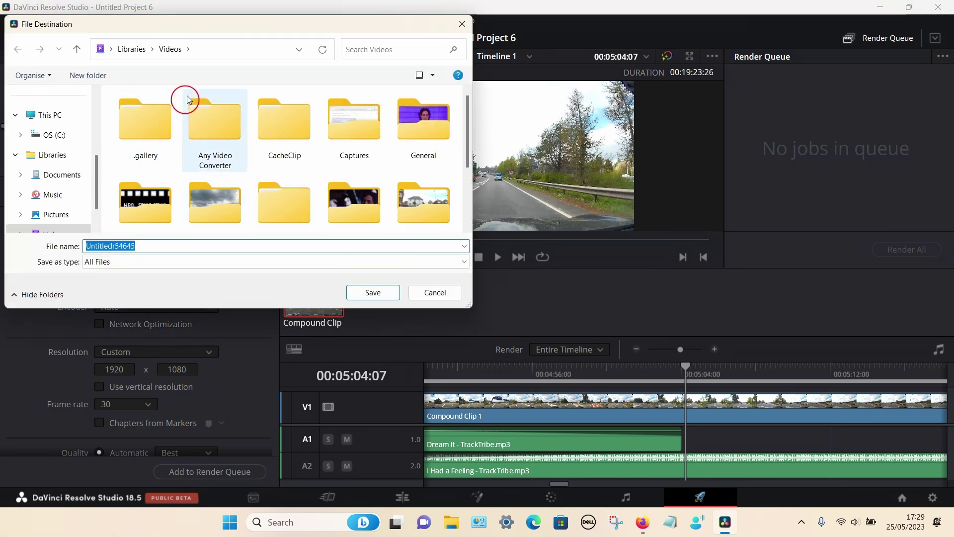
left_click(372, 295)
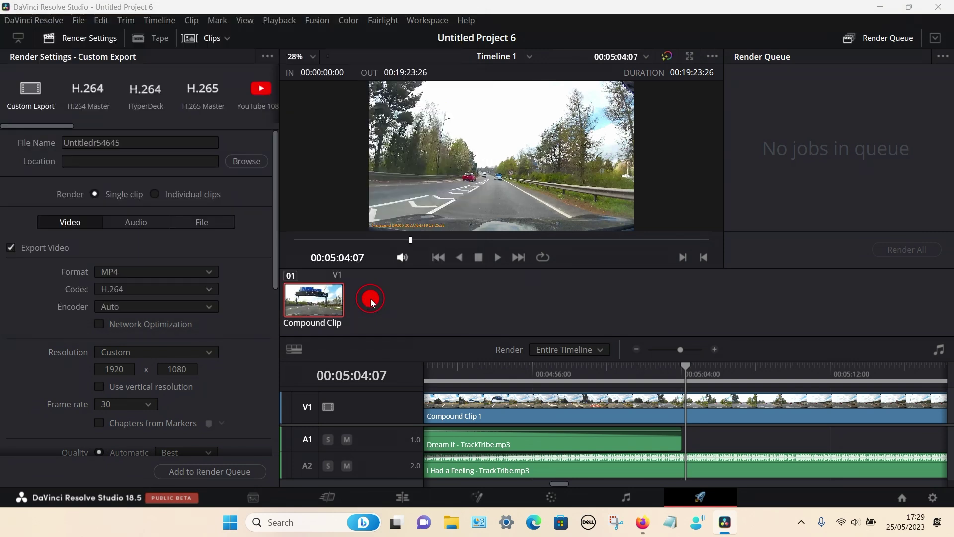
left_click(180, 475)
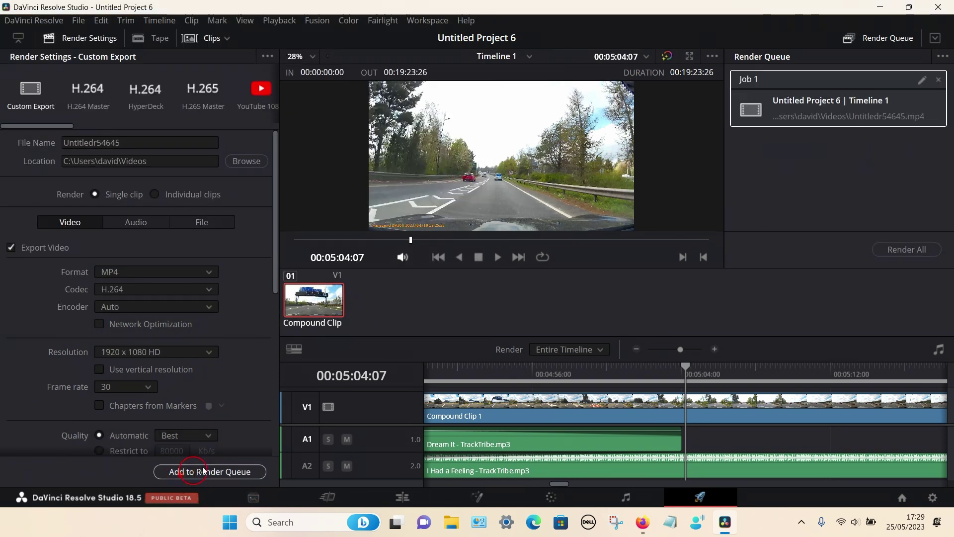
left_click(899, 250)
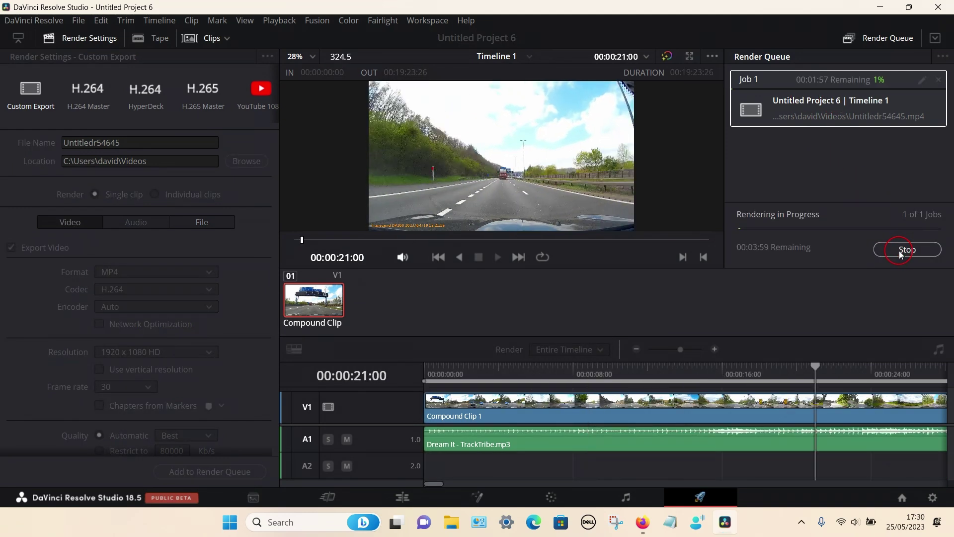
left_click(899, 250)
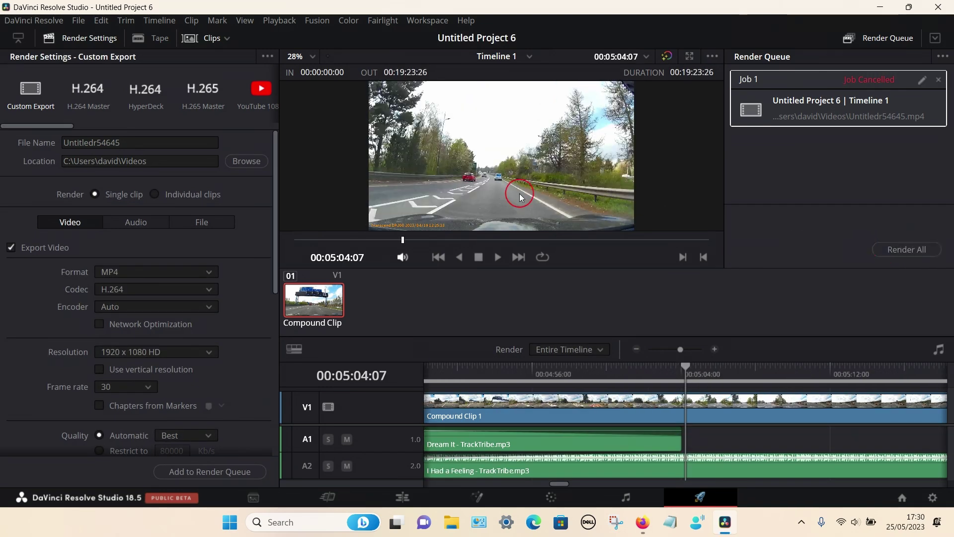